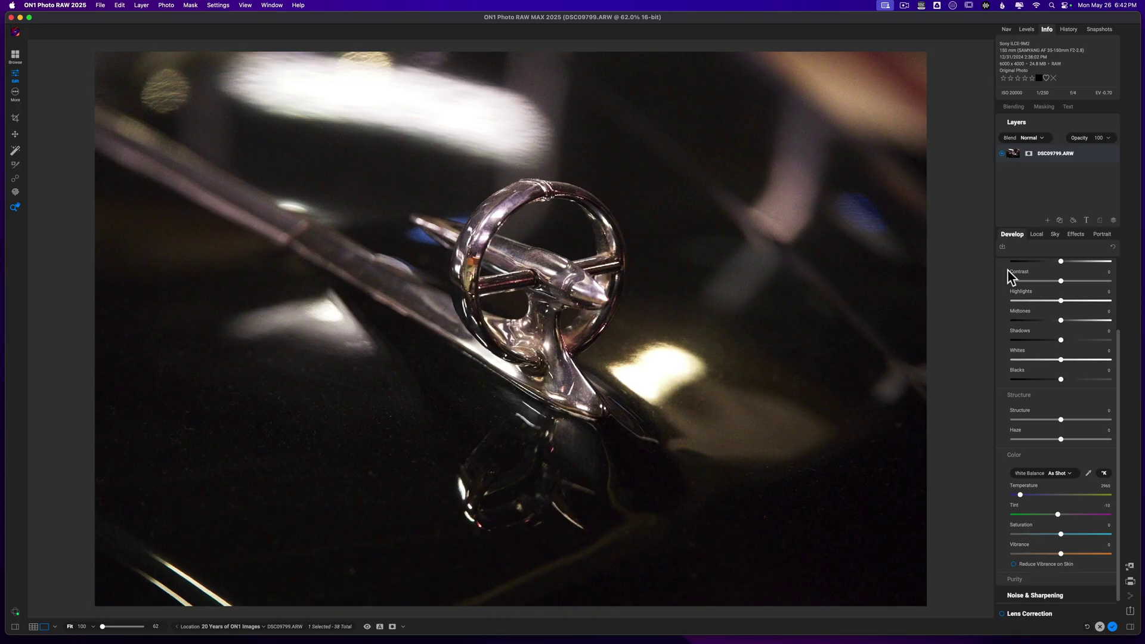
- Add a Black & White filter to the photo, set its Red response to -100 and darken the Yellow response
click(1068, 236)
click(1058, 266)
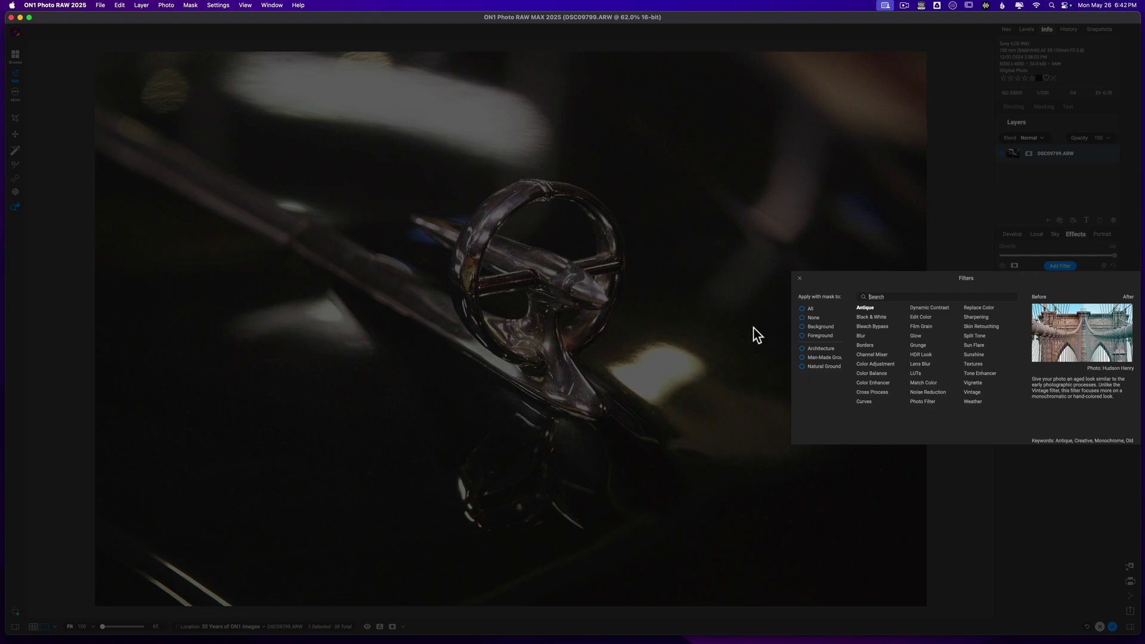
click(863, 314)
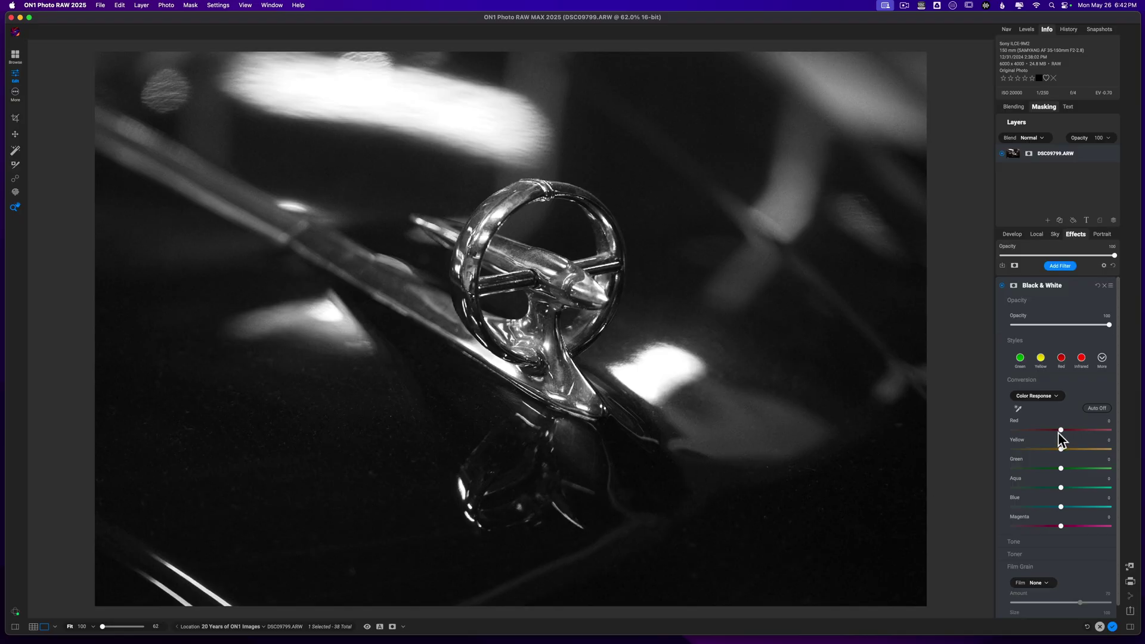
click(1003, 286)
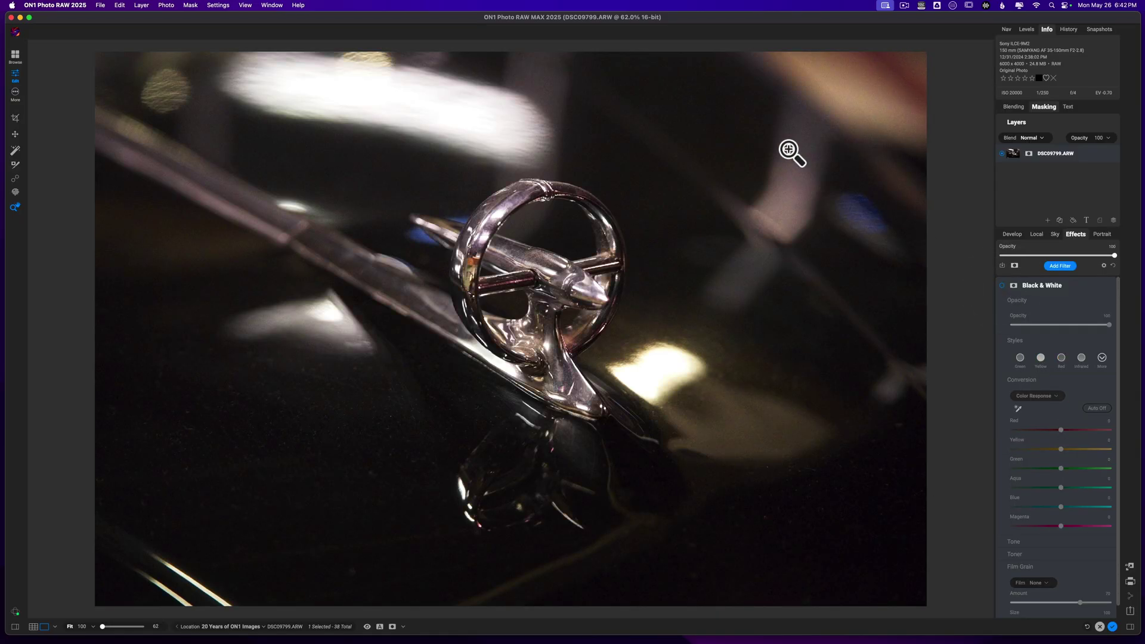
click(1002, 286)
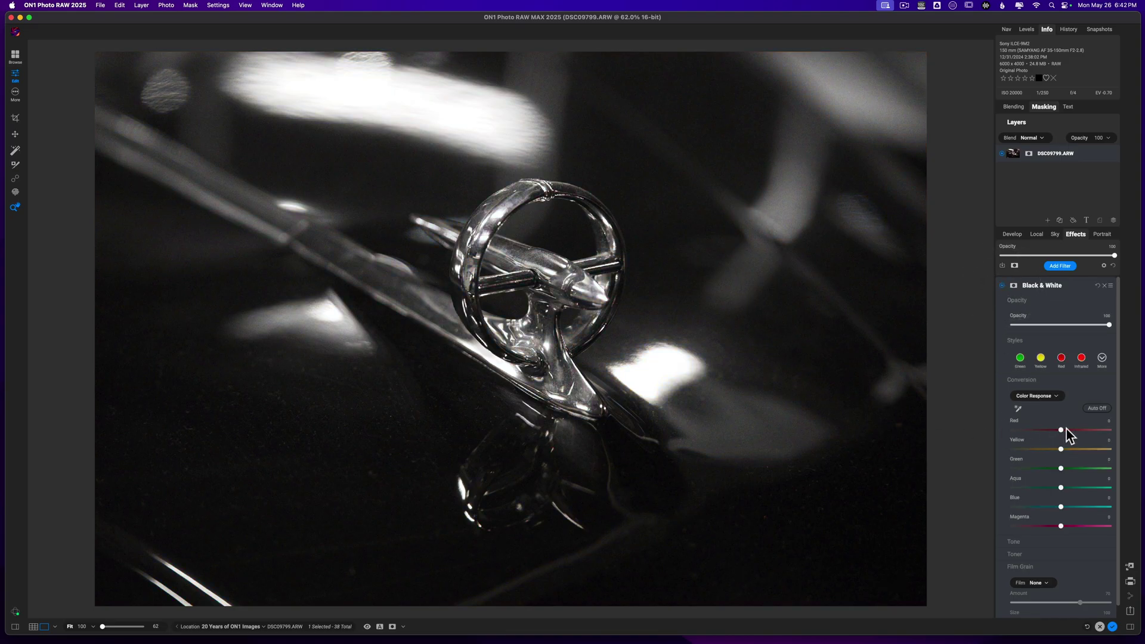
drag(1068, 428, 1032, 431)
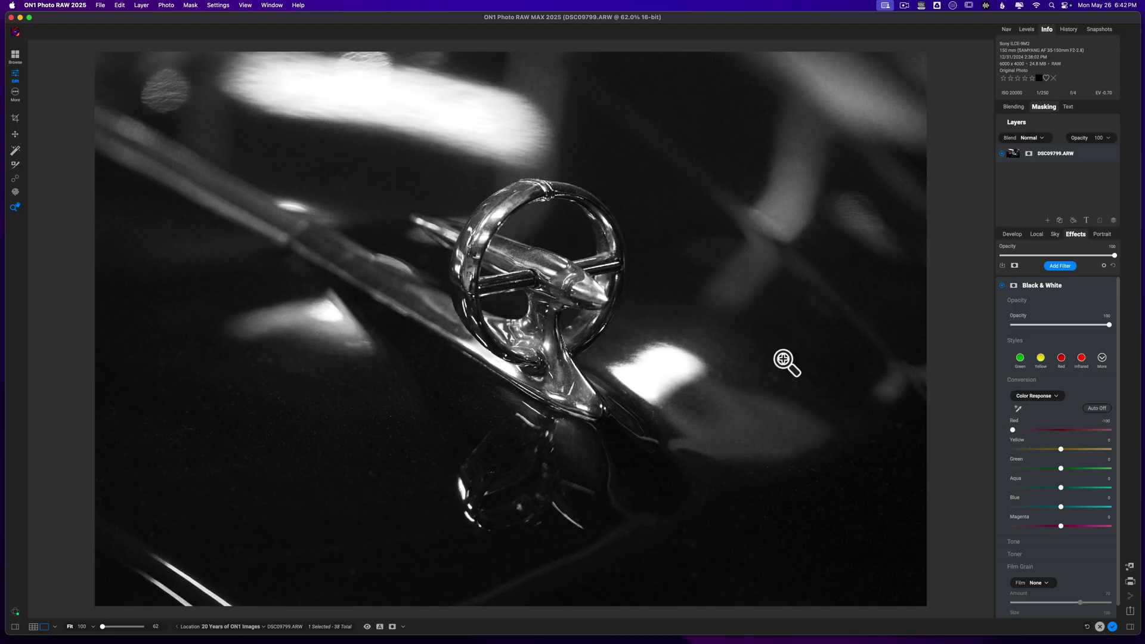
drag(1061, 450, 1059, 451)
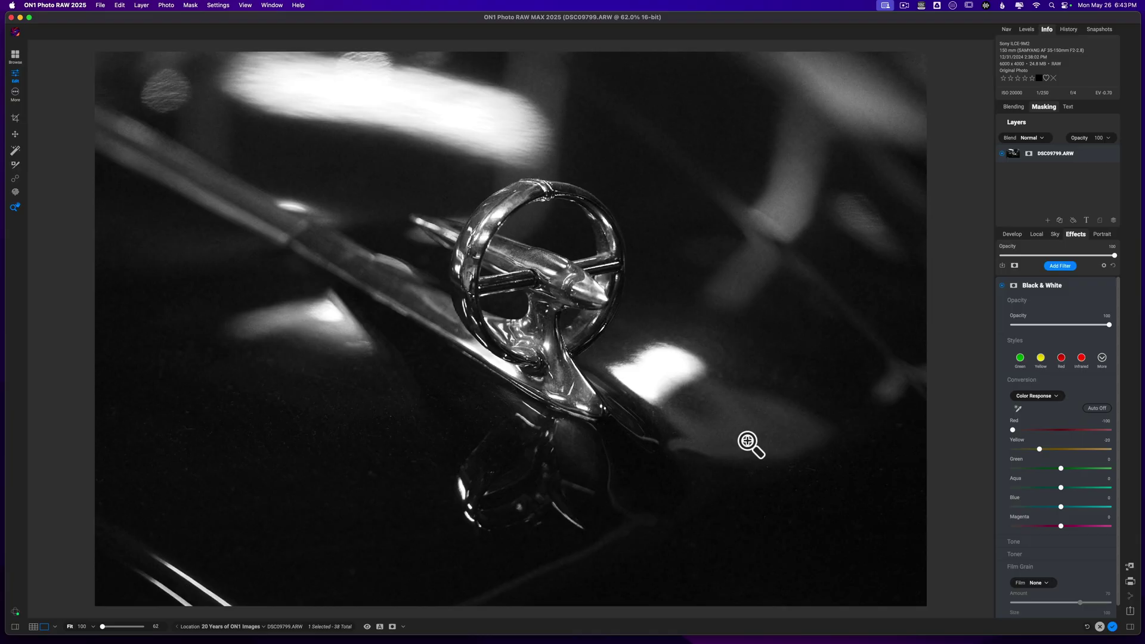
- Set up a crop with the 4x5 (8x10) aspect ratio in portrait orientation
key(c)
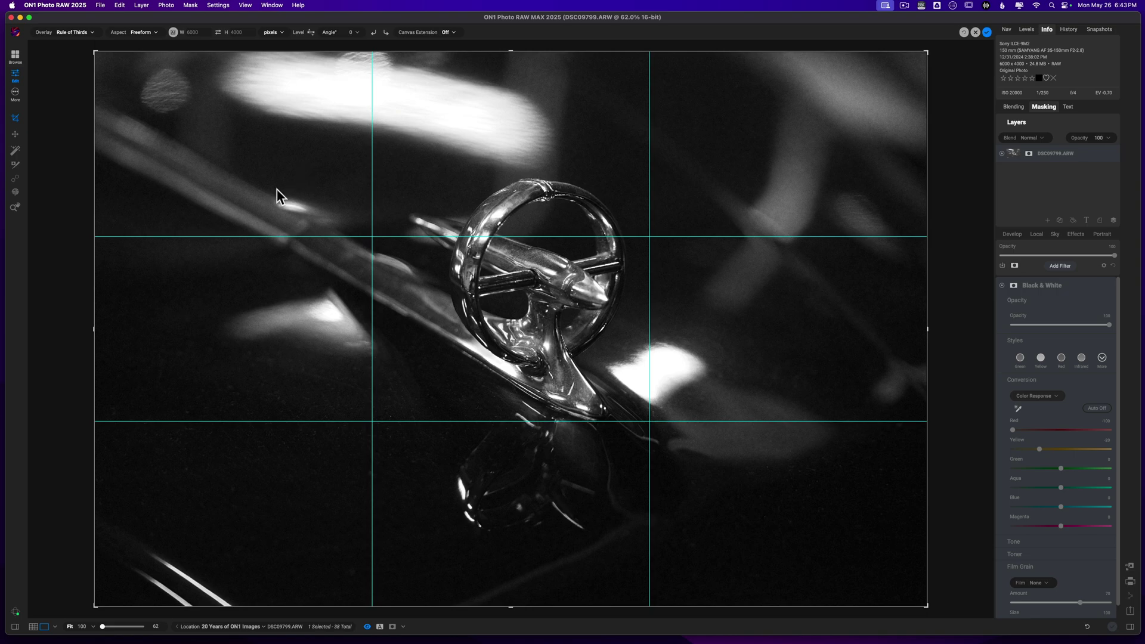
click(148, 33)
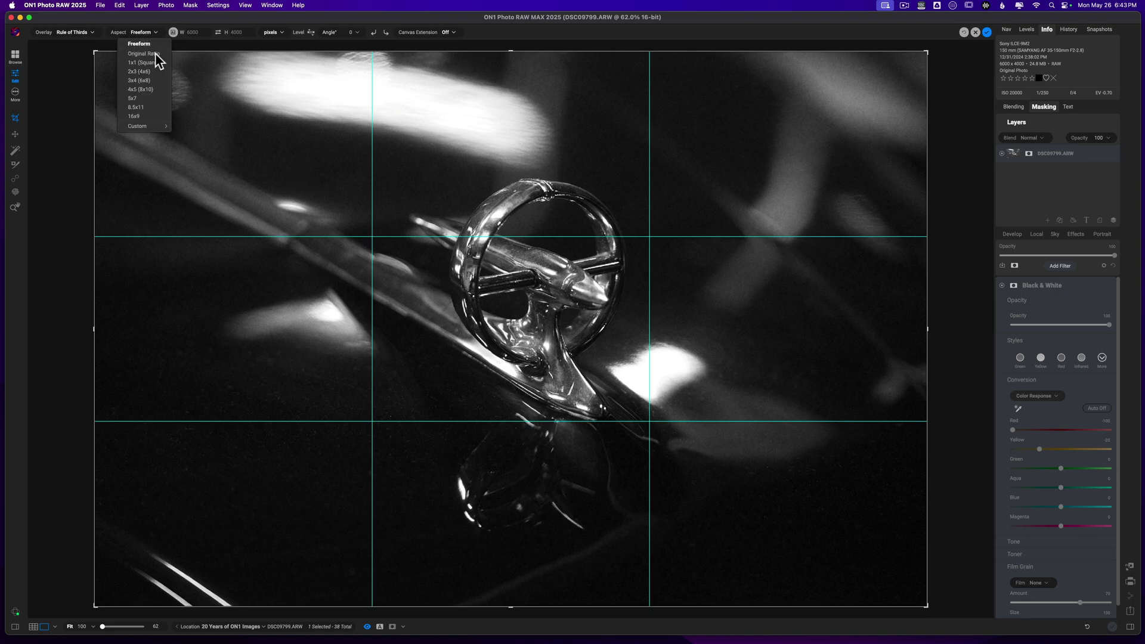
click(150, 90)
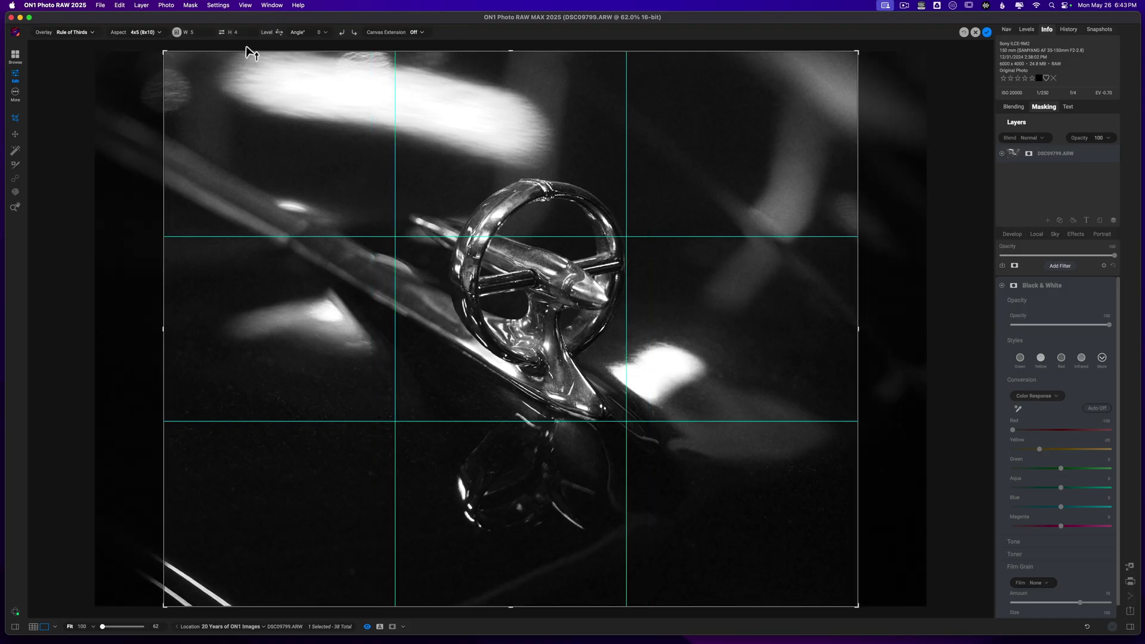
click(221, 33)
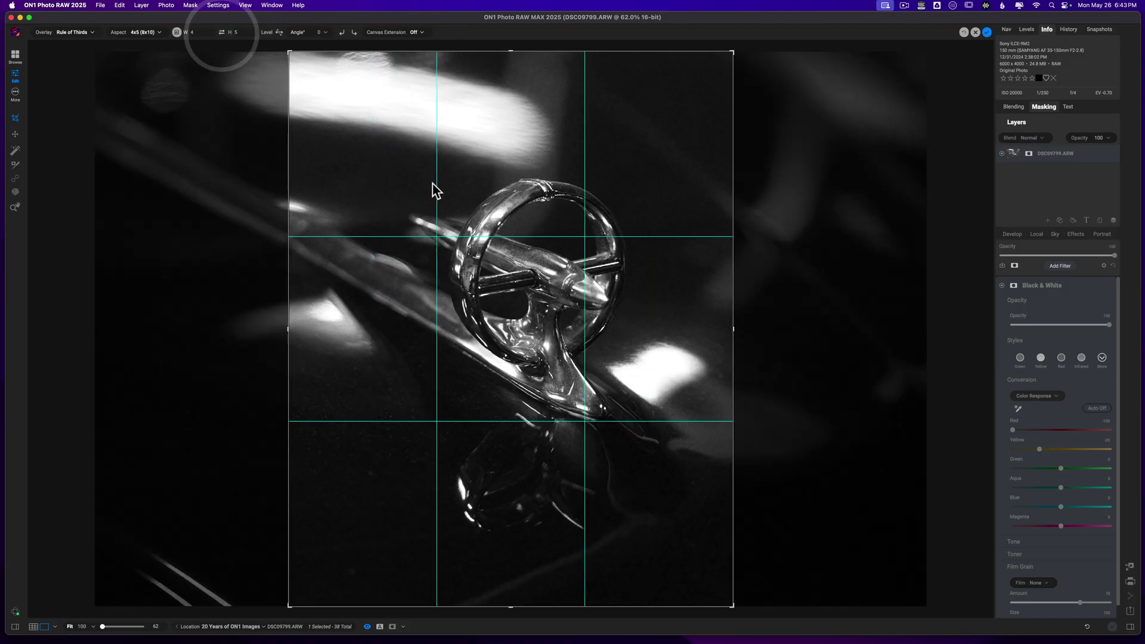
- Tighten and reposition the crop around the hood ornament and its reflection, and apply it
drag(503, 308, 420, 301)
click(503, 107)
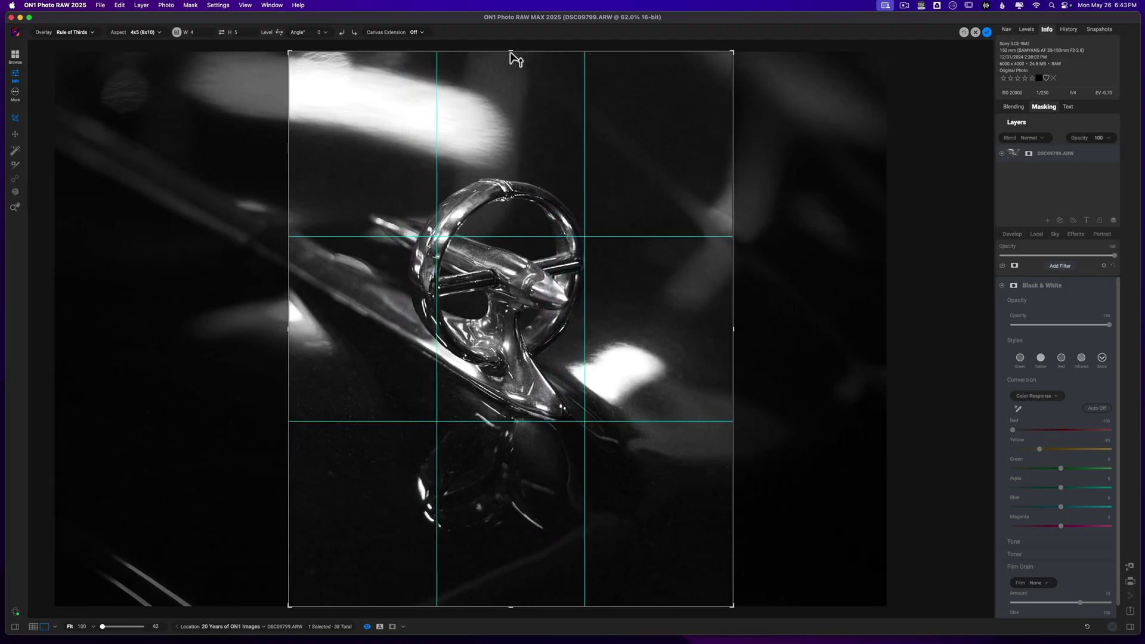
drag(514, 52, 513, 84)
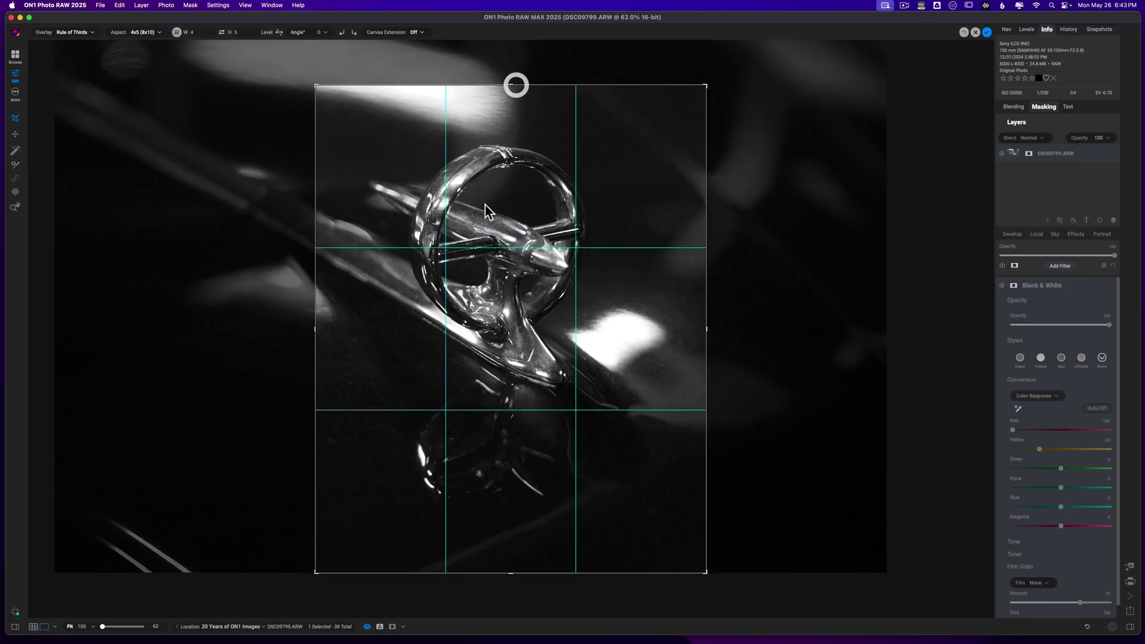
drag(492, 218, 480, 236)
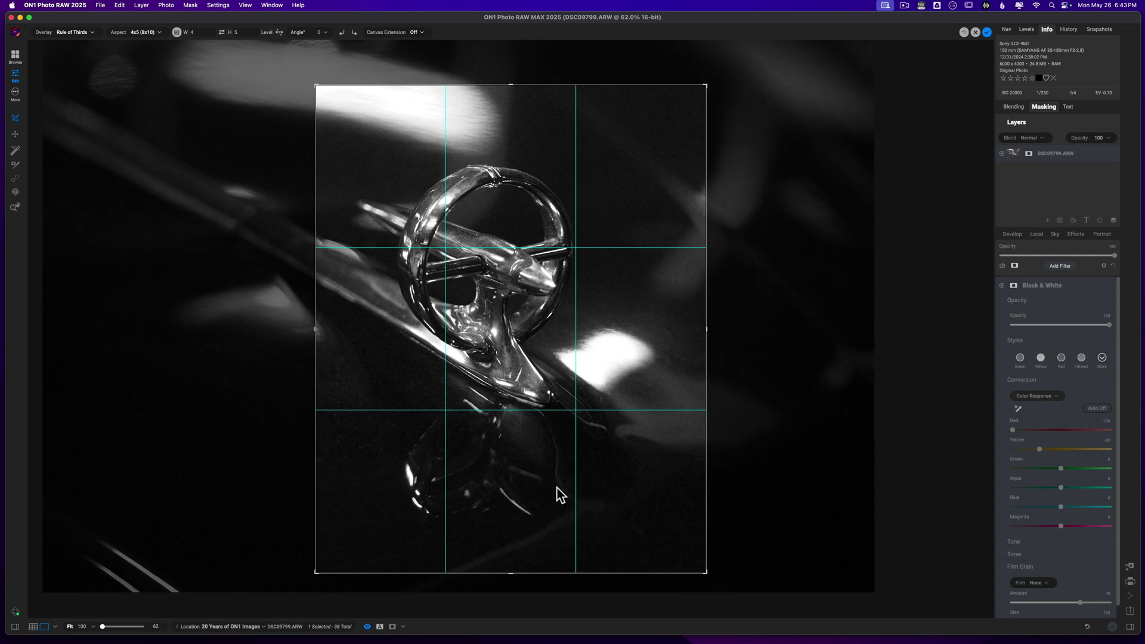
drag(539, 452, 538, 448)
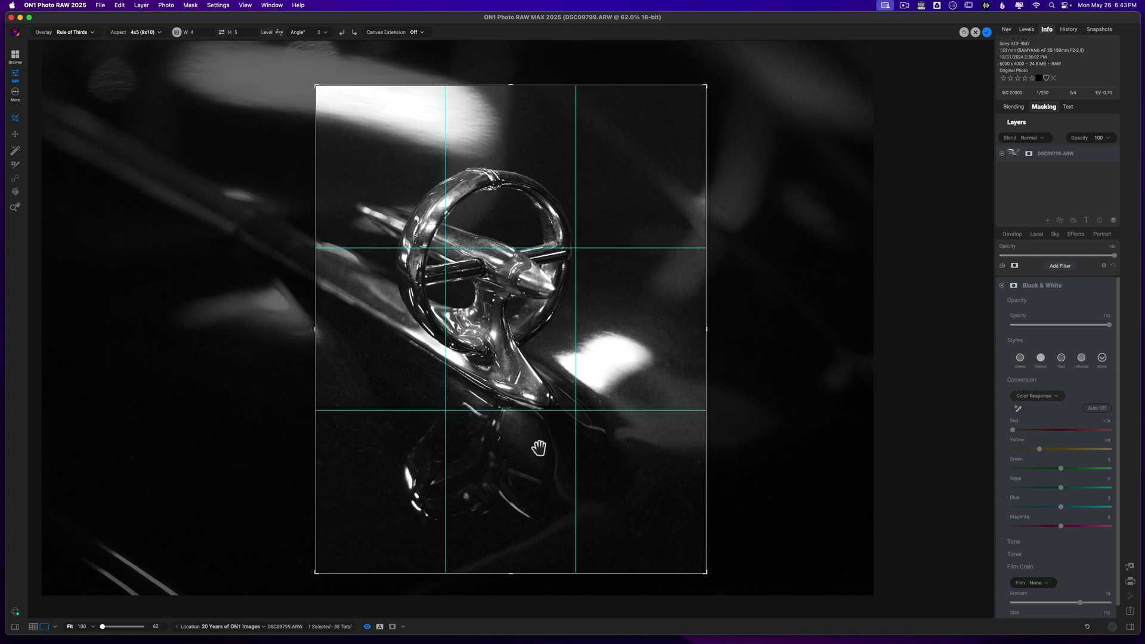
click(531, 442)
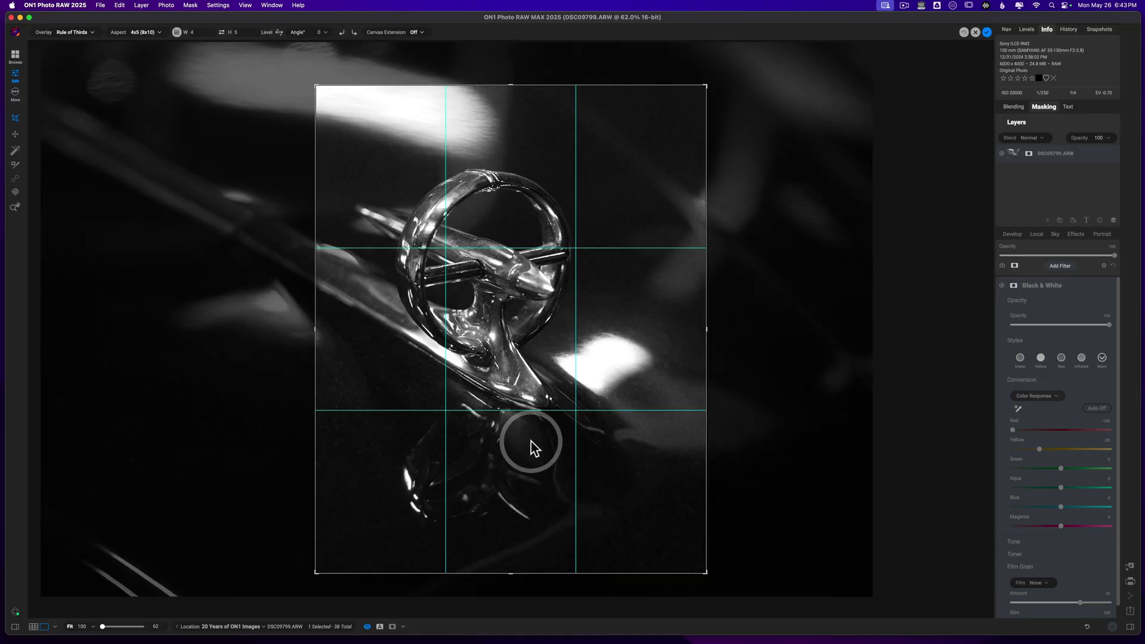
click(988, 32)
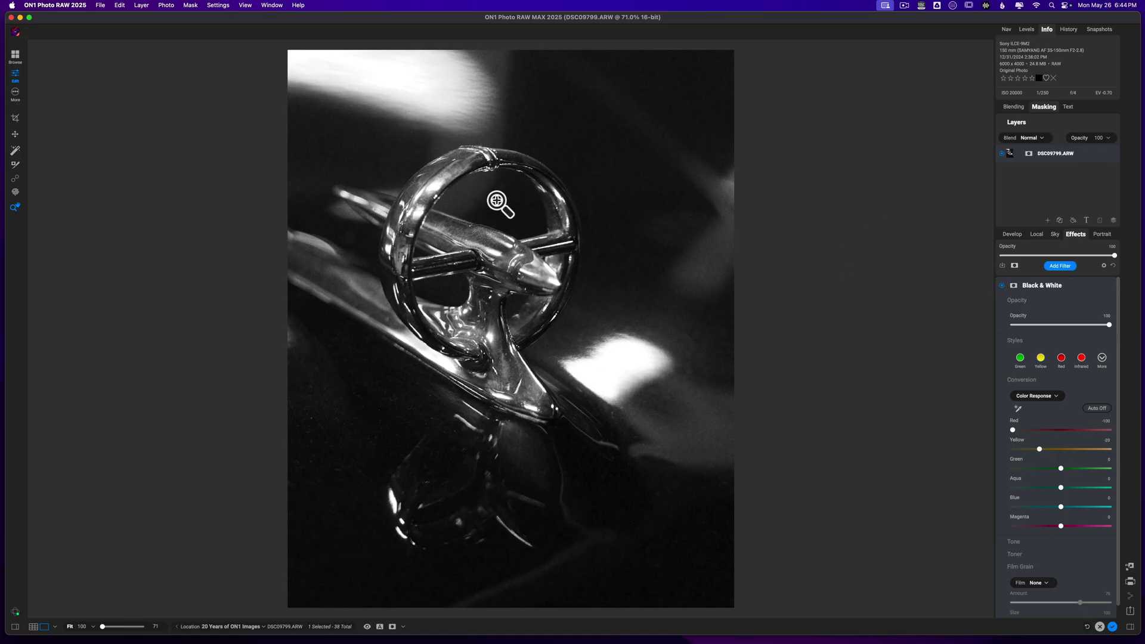
- Add a local adjustment with a narrow, tilted linear gradient over the photo's top highlight and lower its exposure to about -2.1
click(1037, 234)
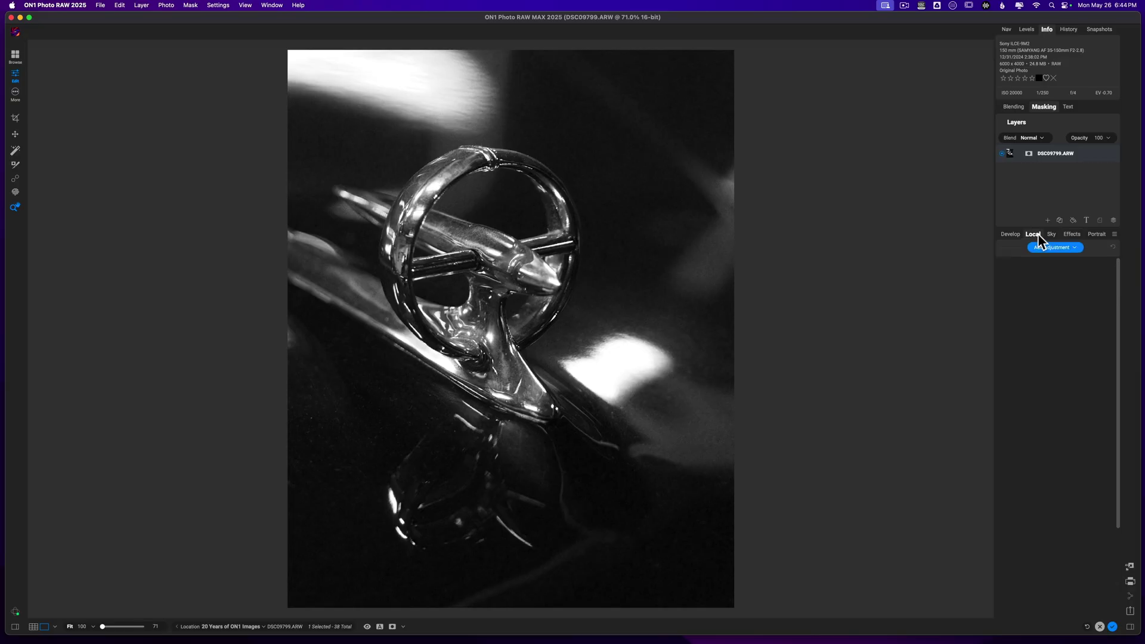
click(1043, 248)
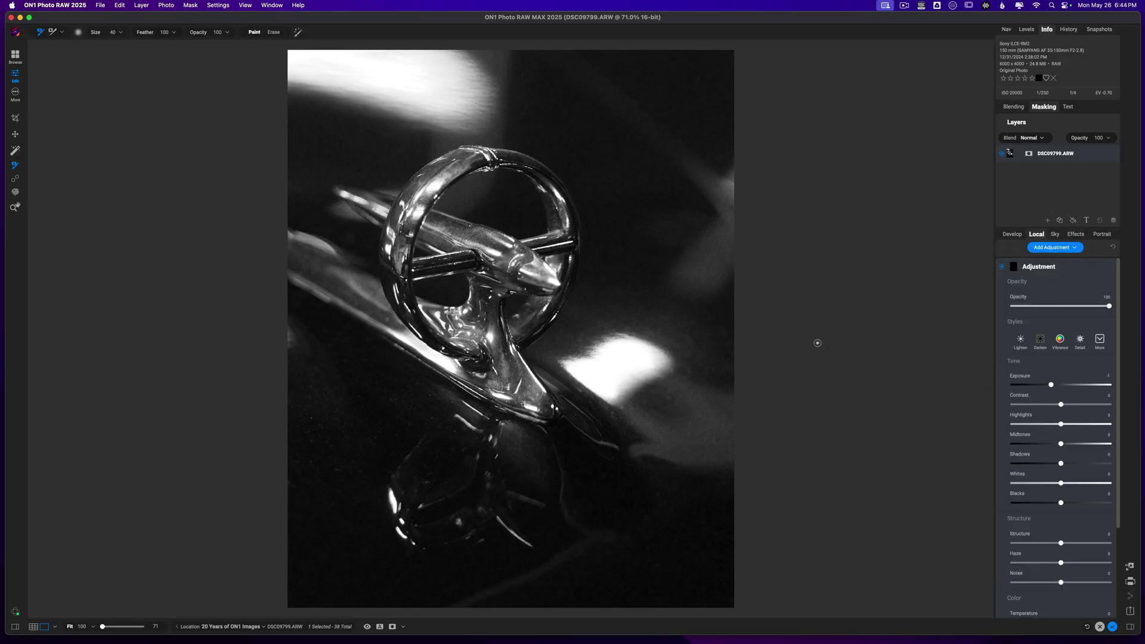
key(g)
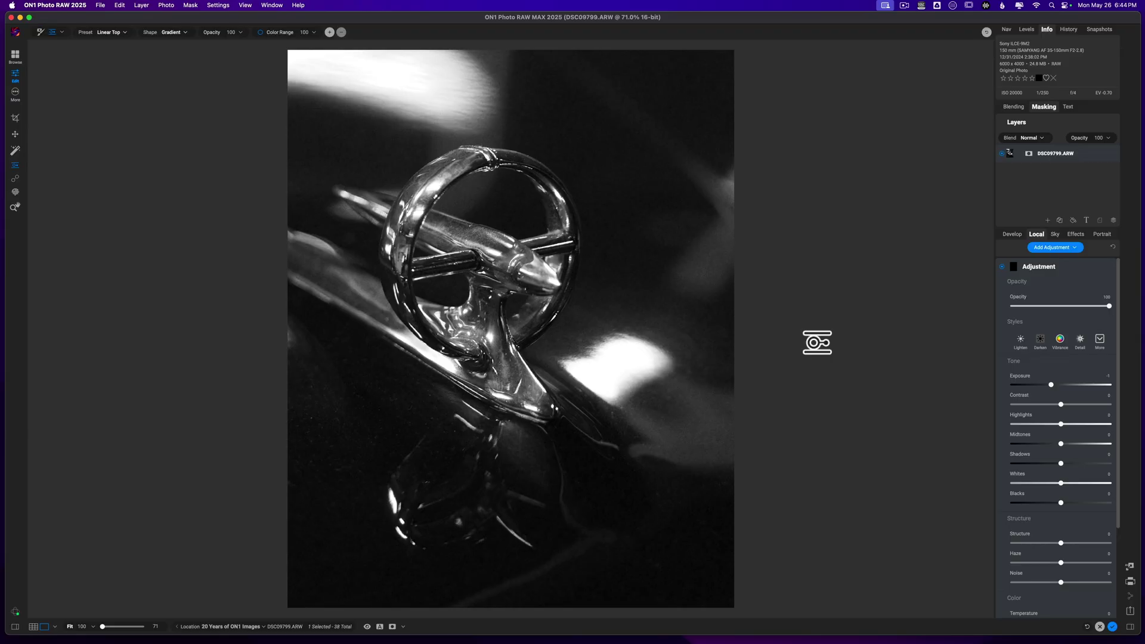
click(463, 125)
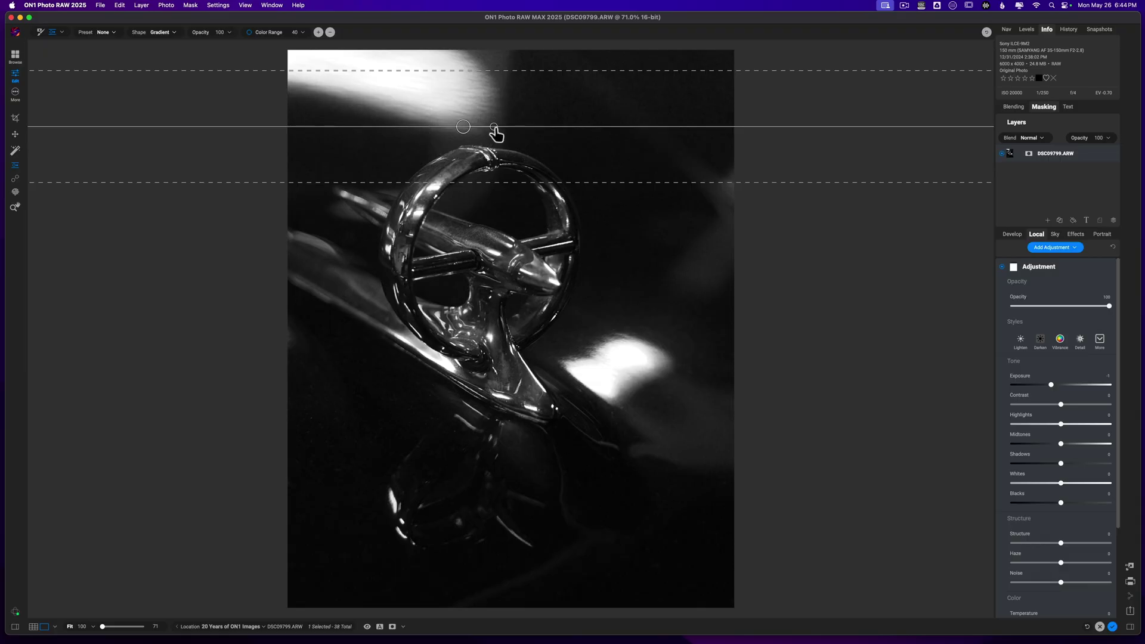
drag(495, 127, 463, 122)
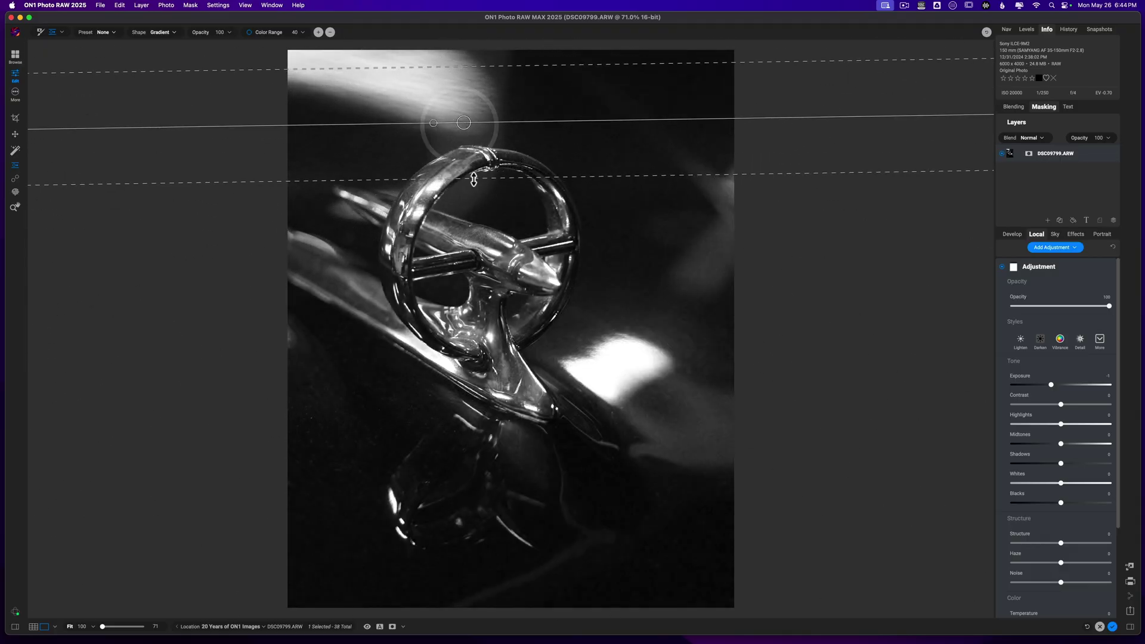
drag(473, 180, 433, 128)
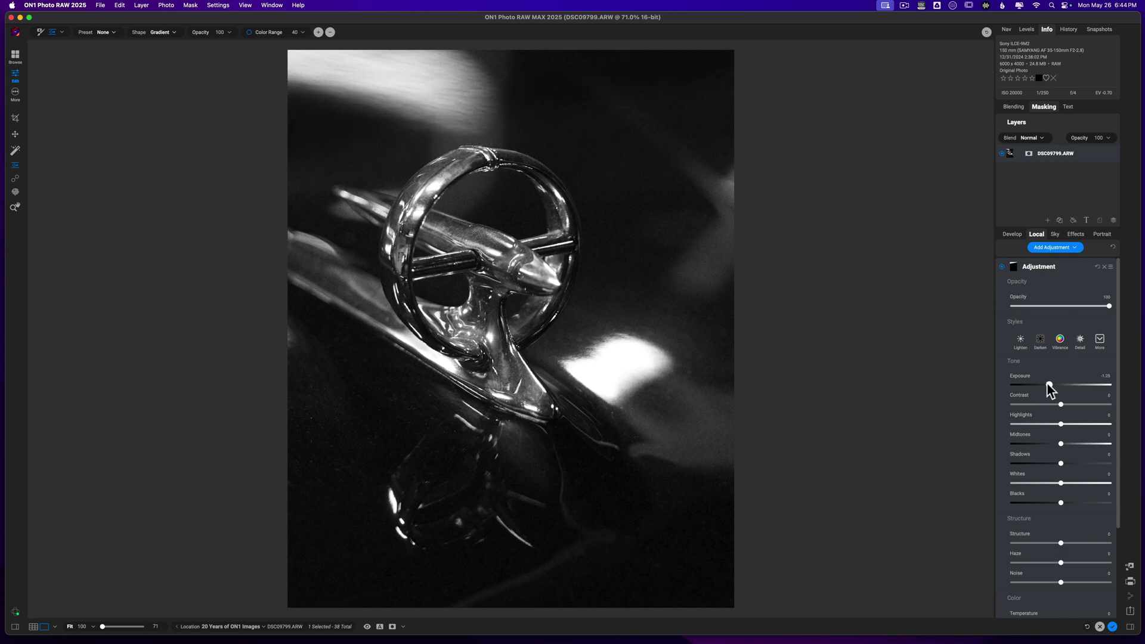
drag(1049, 384, 1040, 384)
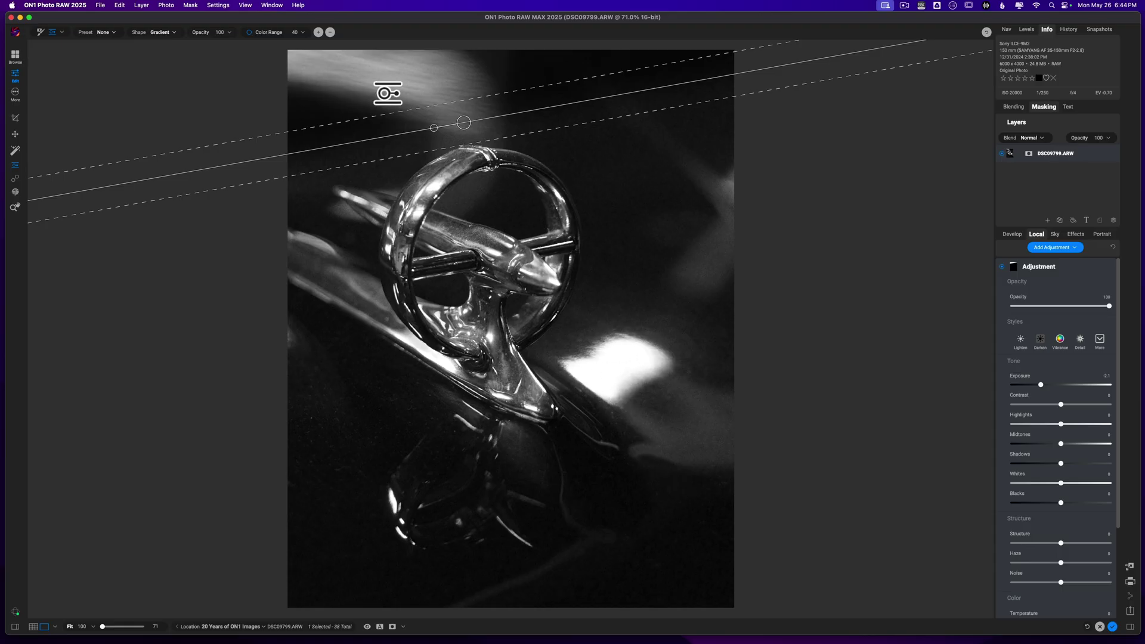
click(1046, 269)
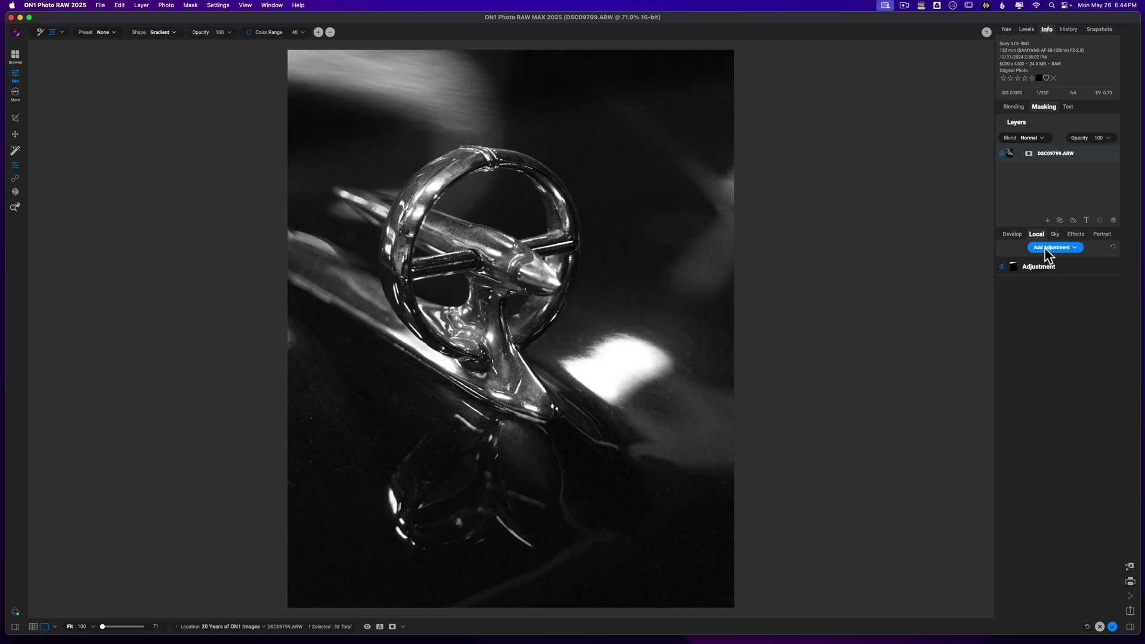
- Add a second local adjustment and paint it over the bright reflection beside the ornament's base with a size 700 brush
click(1045, 248)
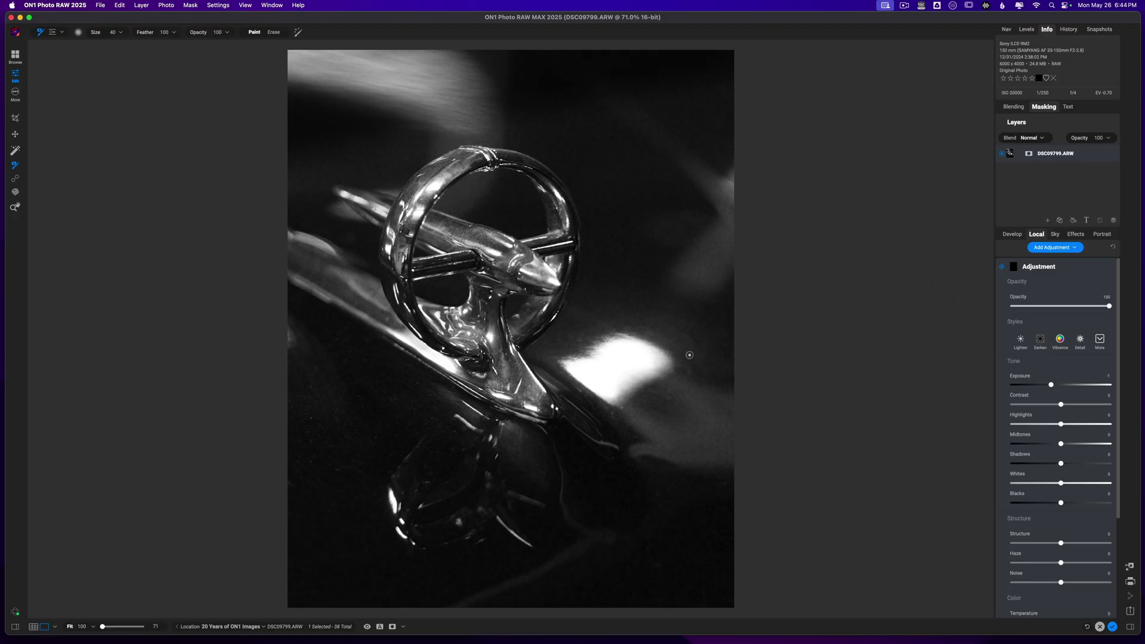
key(bracketright)
key(bracketright)
key(bracketright)
key(bracketright)
key(bracketright)
key(bracketright)
key(bracketright)
key(bracketright)
mouse_move(598, 369)
mouse_down()
mouse_move(677, 346)
mouse_move(593, 353)
mouse_up()
- Set the painted adjustment's exposure to -1.75, highlights to -48, whites to -16 and blacks to -18
drag(1051, 384, 1038, 385)
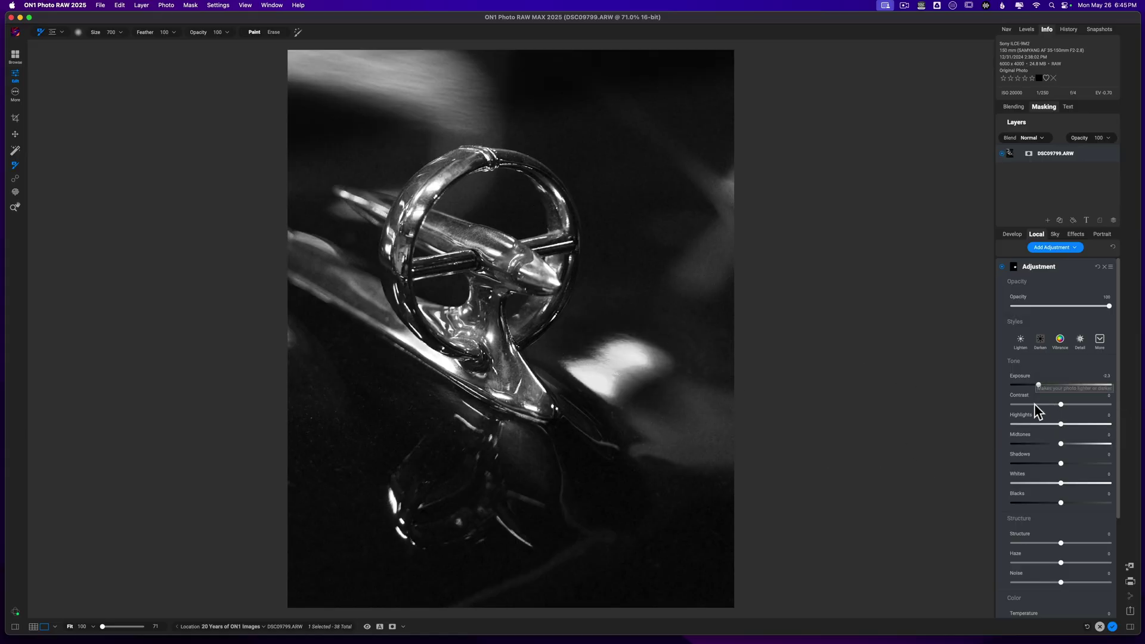
drag(1060, 424, 1039, 432)
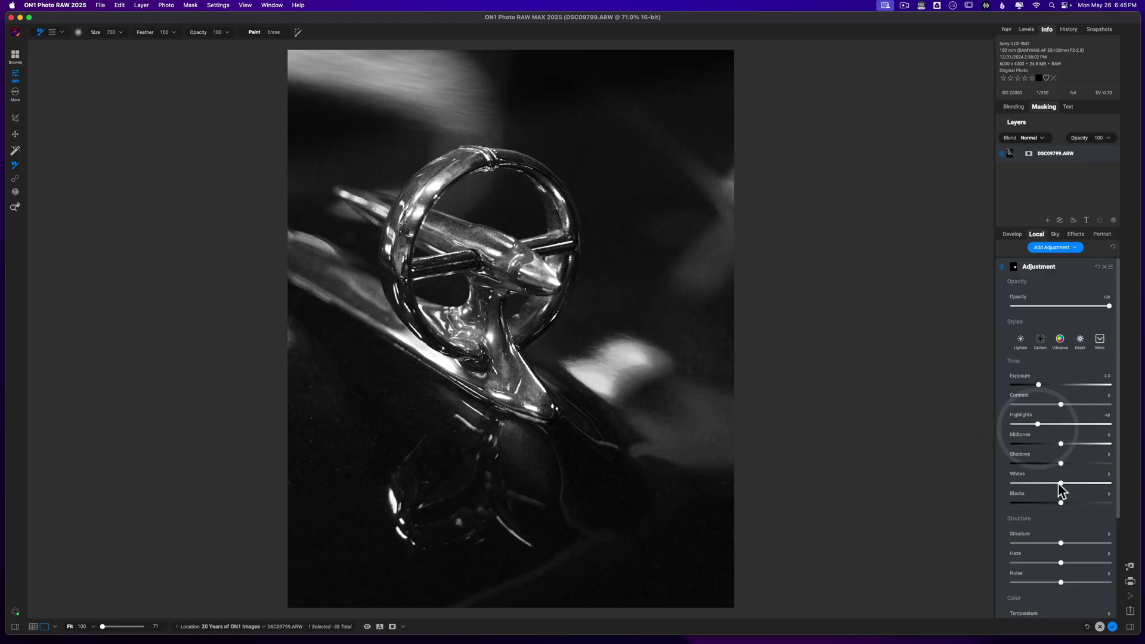
mouse_move(1061, 483)
mouse_down()
mouse_move(1070, 484)
mouse_move(1048, 484)
mouse_move(1053, 502)
mouse_up()
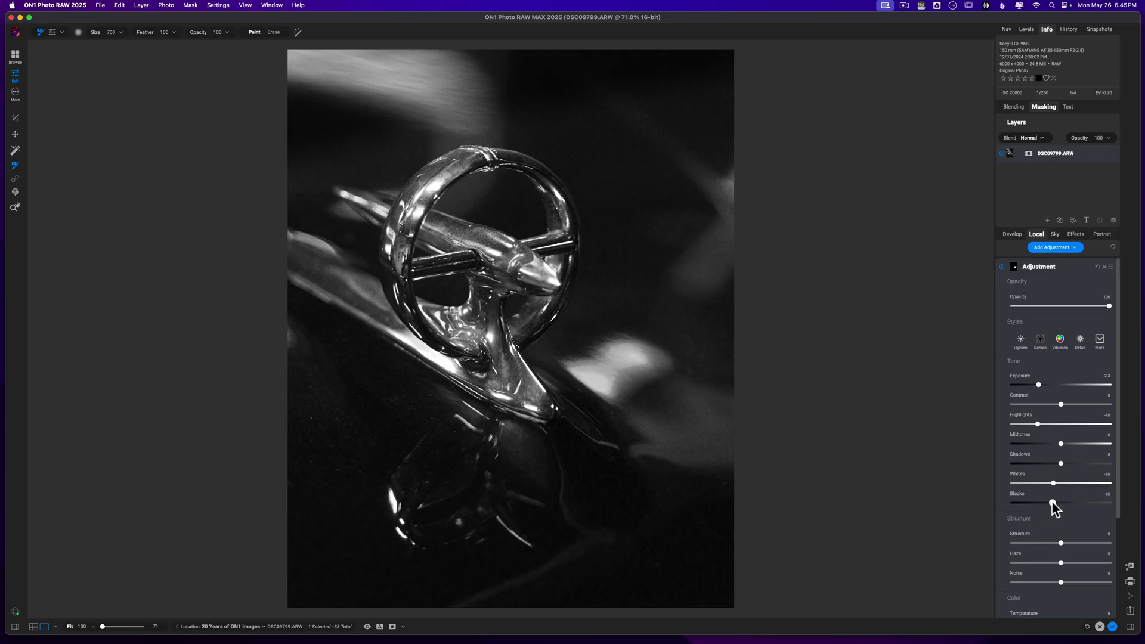
drag(1039, 385, 1045, 384)
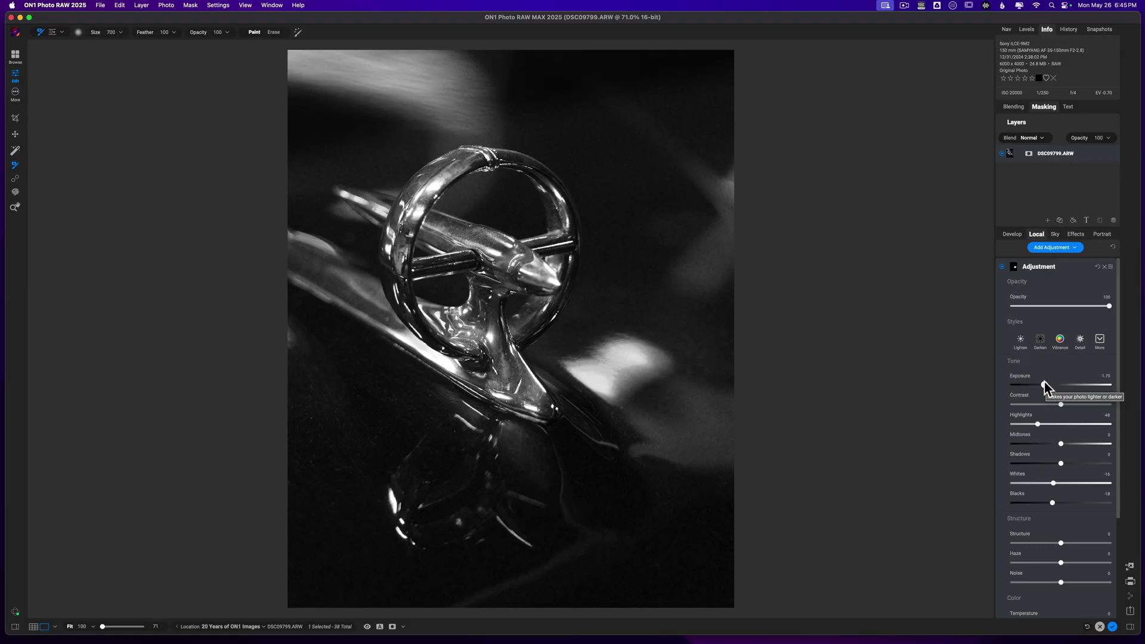
click(1057, 266)
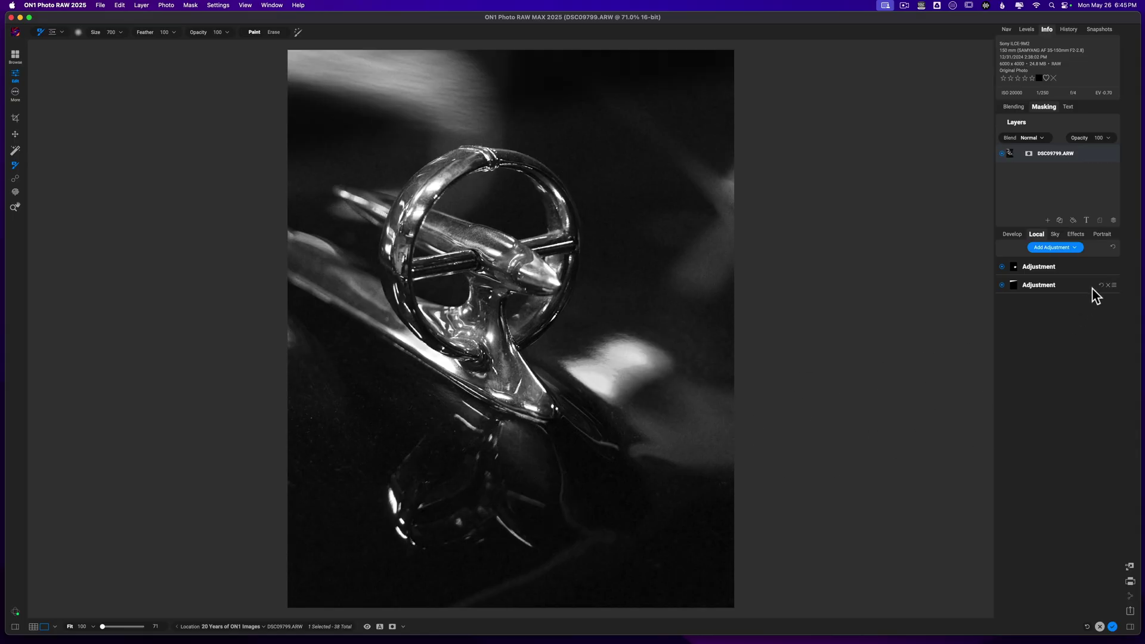
- Add a third local adjustment masked by an oval Center gradient that protects the hood ornament, and check its mask
click(1064, 250)
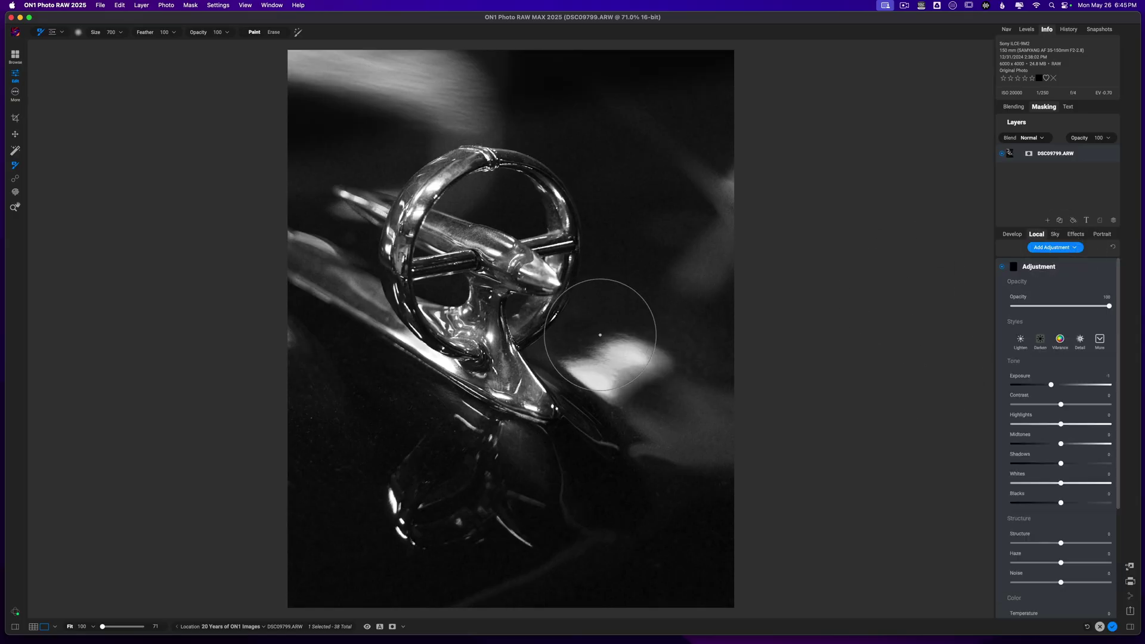
key(g)
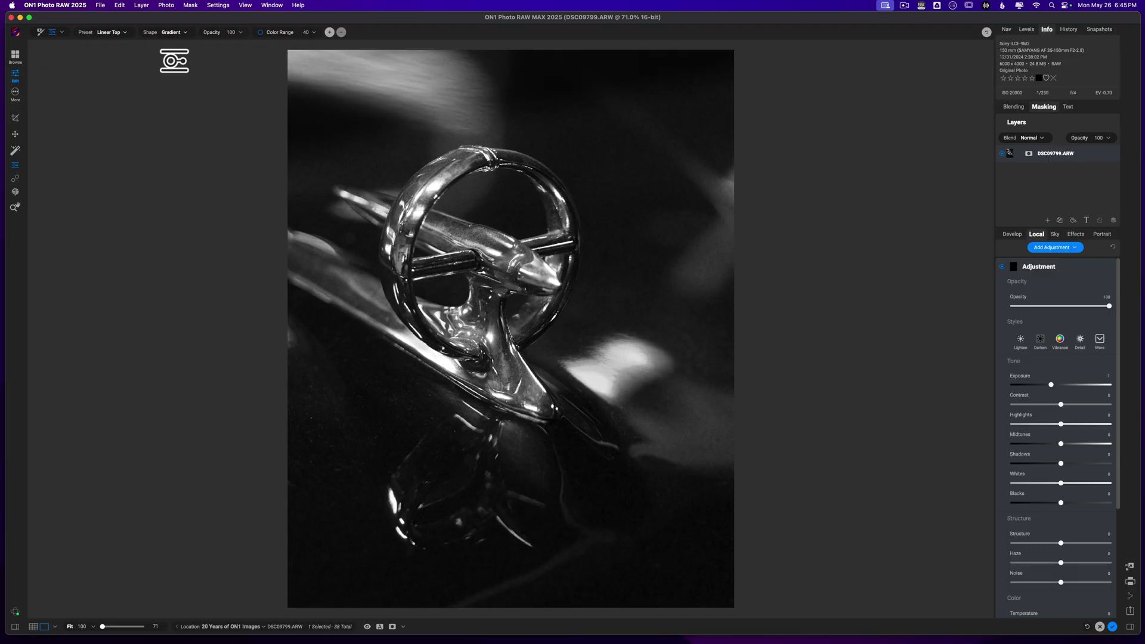
click(107, 32)
click(105, 23)
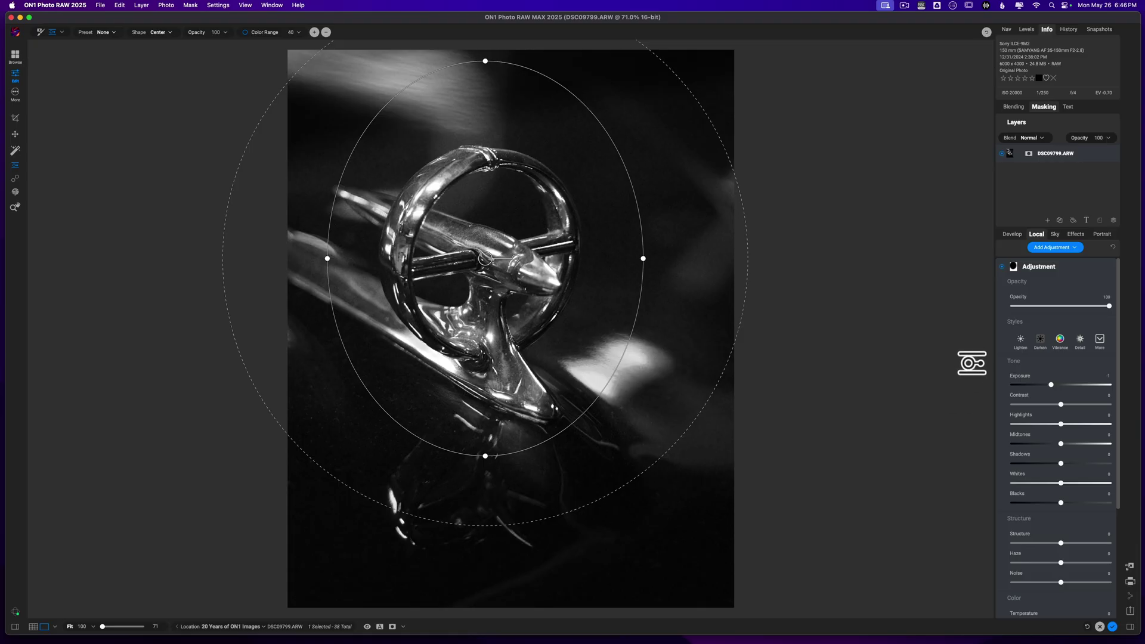
key(o)
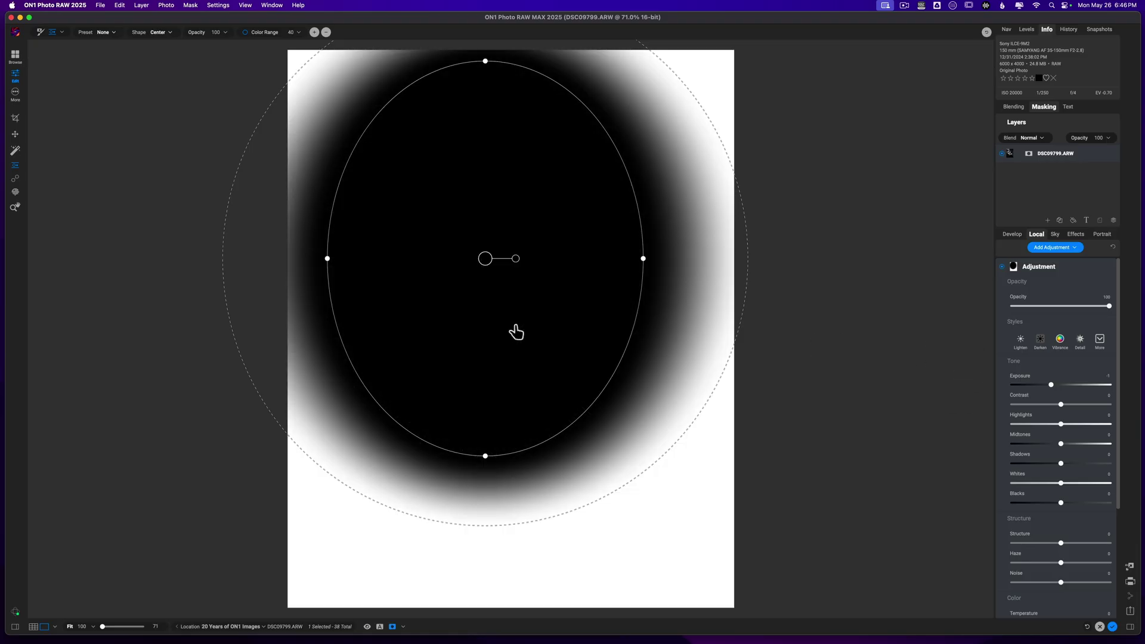
key(o)
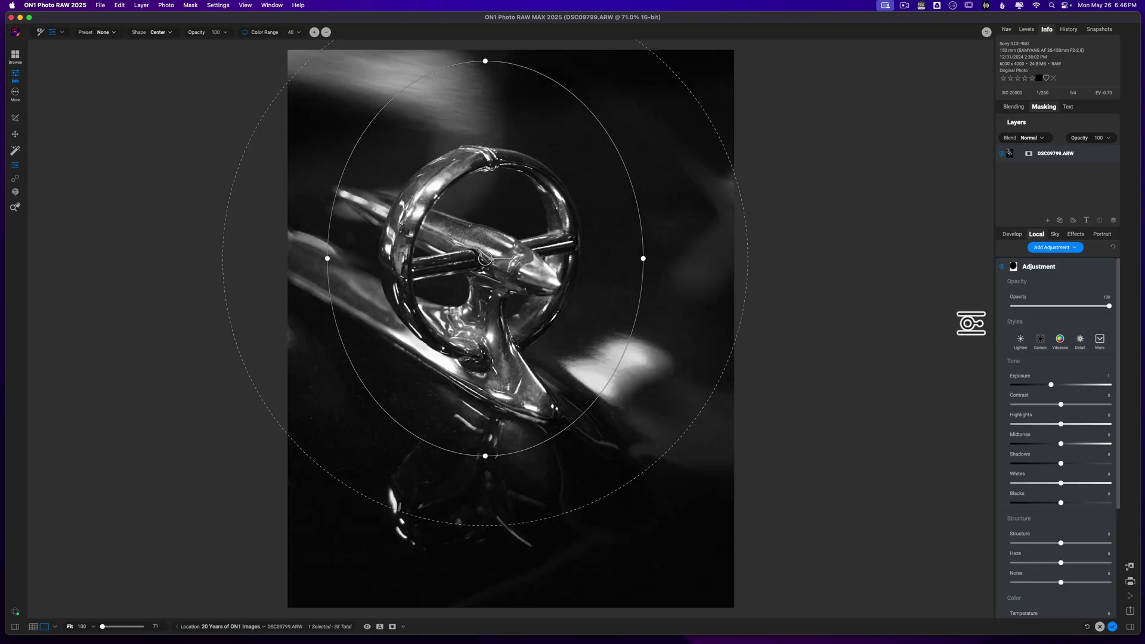
- Invert the third adjustment's mask and reshape its gradient into a smaller, tilted oval fitted closely around the hood ornament
click(1014, 269)
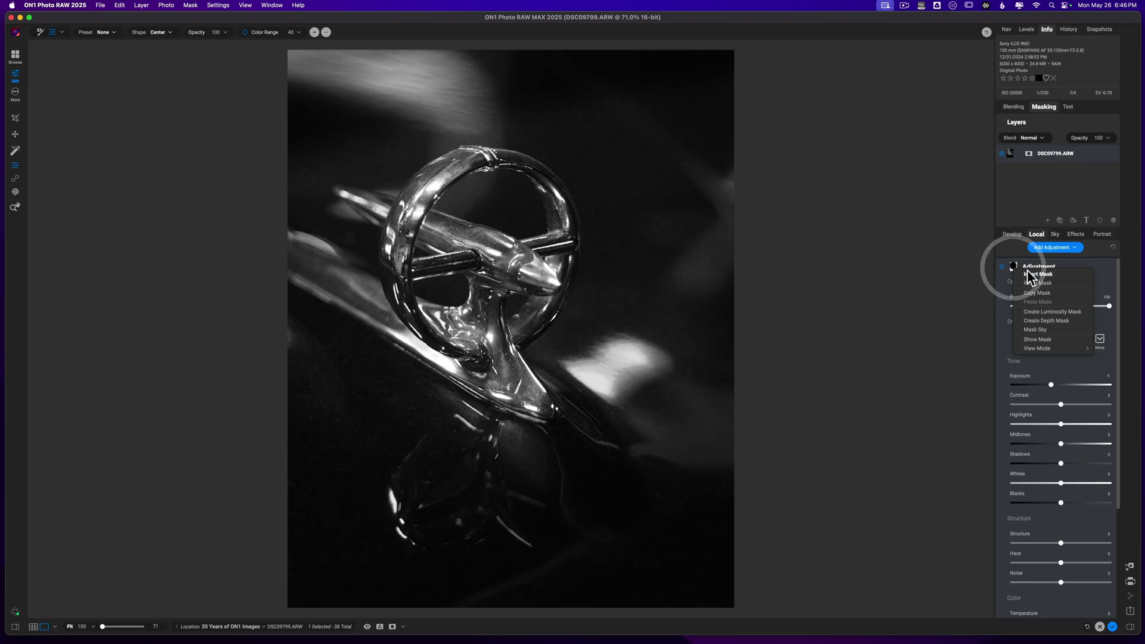
click(1028, 280)
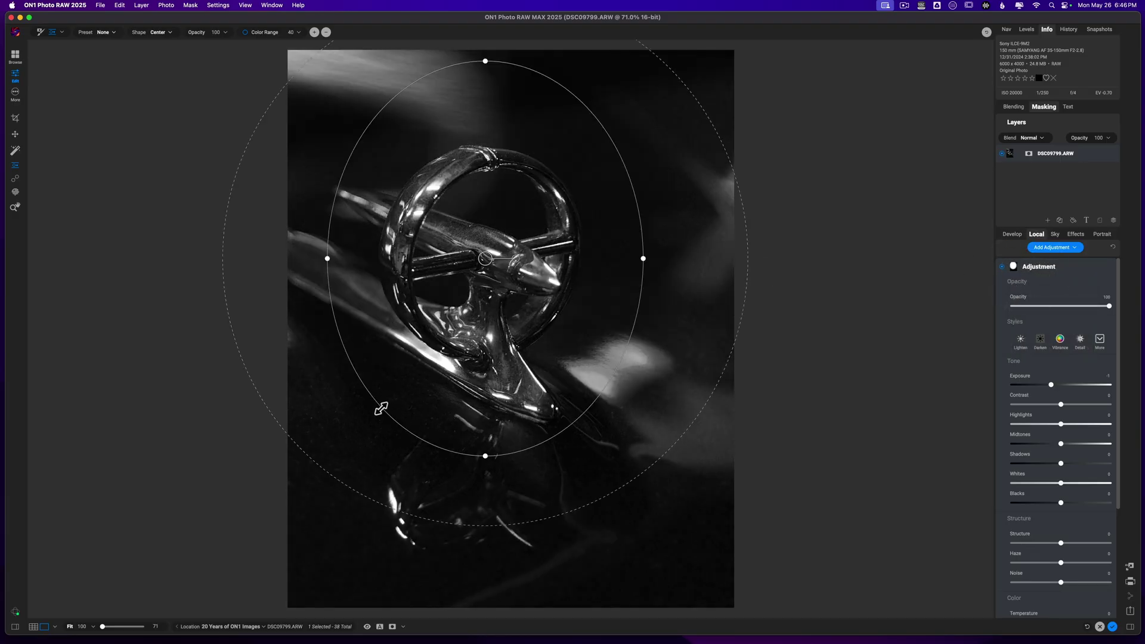
drag(381, 408, 430, 342)
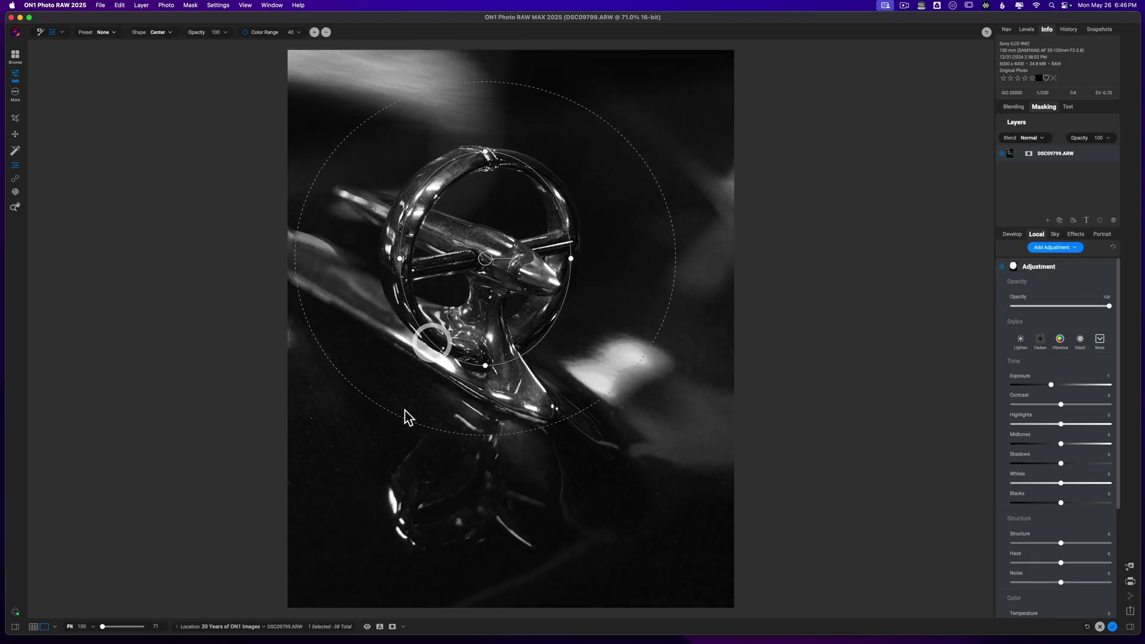
drag(396, 409, 485, 413)
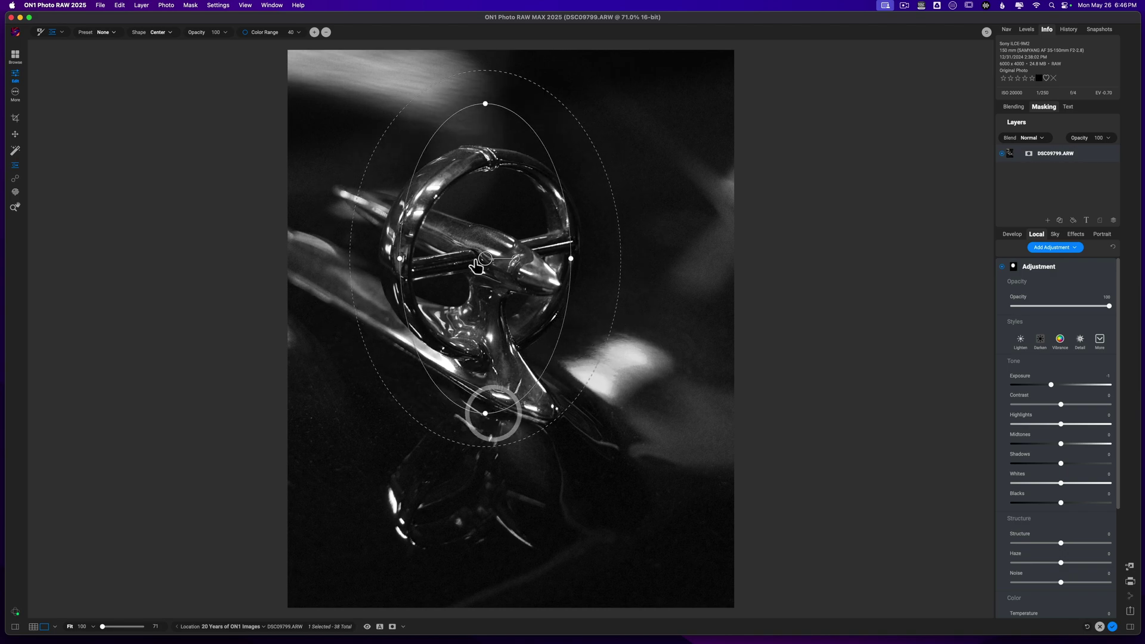
drag(487, 262, 529, 289)
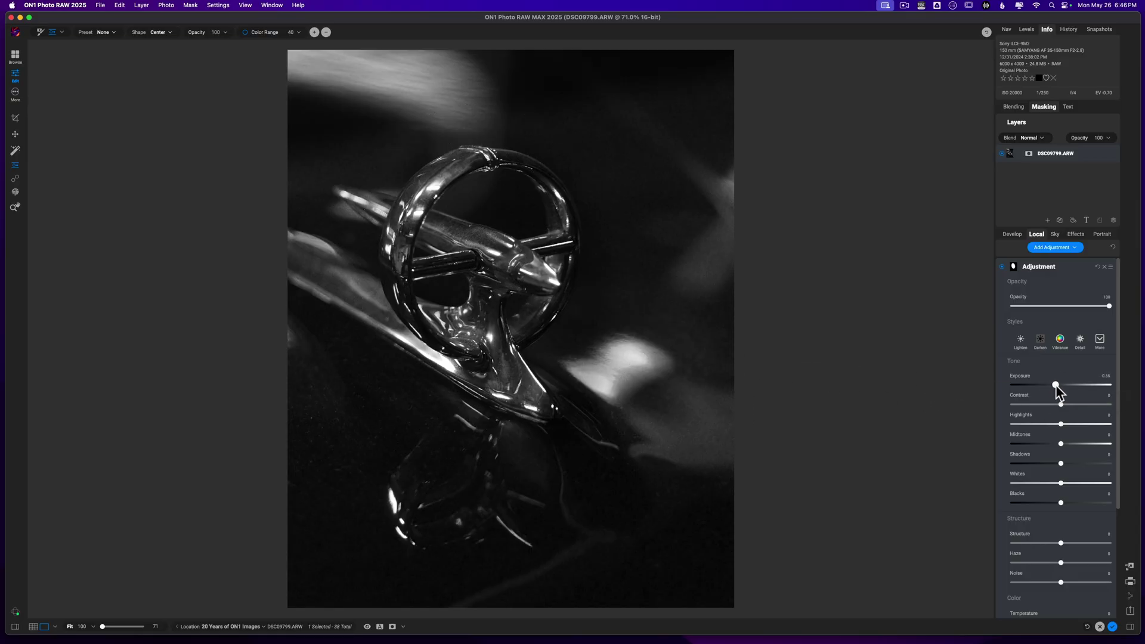
- Reset the ornament adjustment's exposure to 0 and set its highlights to 17 and shadows to 19
drag(1055, 386, 1064, 388)
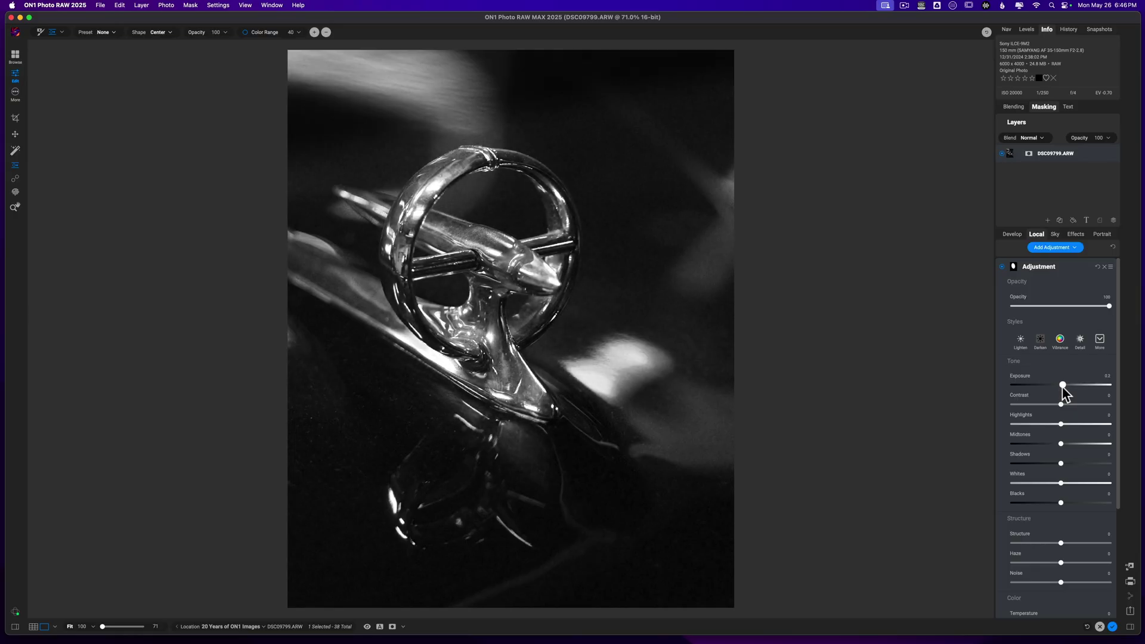
double_click(1061, 386)
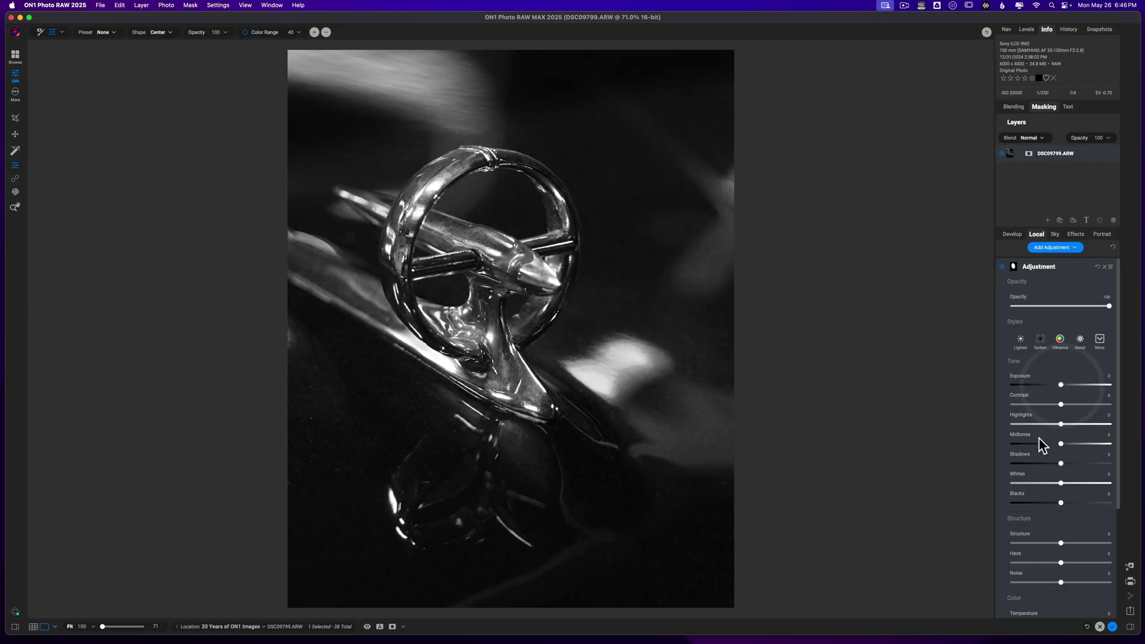
drag(1060, 463, 1071, 461)
click(1061, 435)
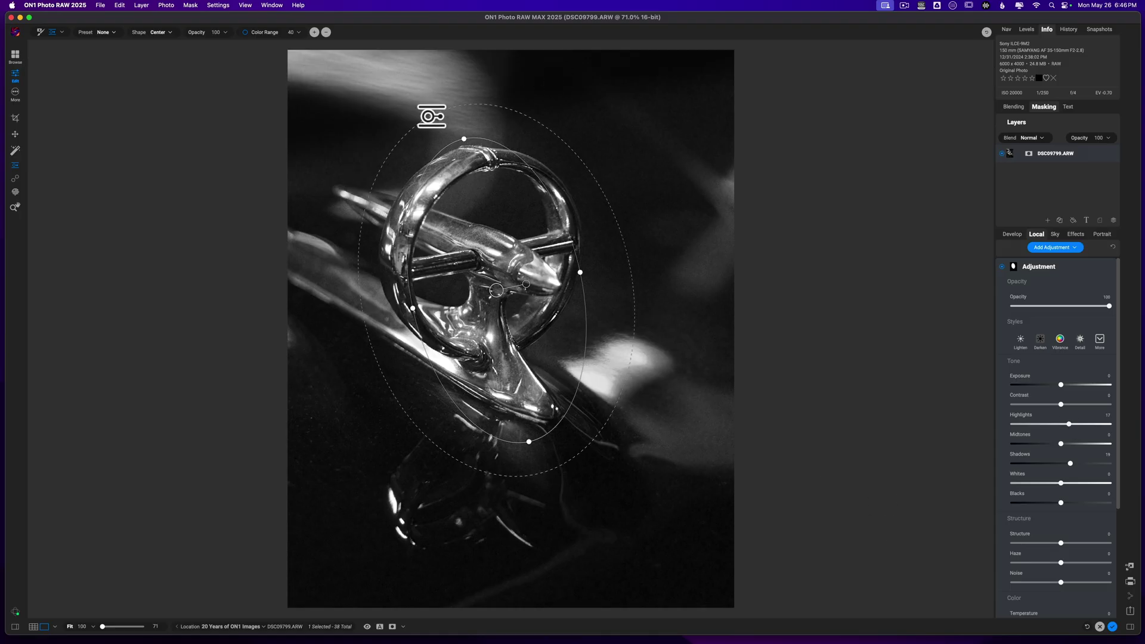
- Add a fourth local adjustment above the one that brightens the ornament
click(1075, 264)
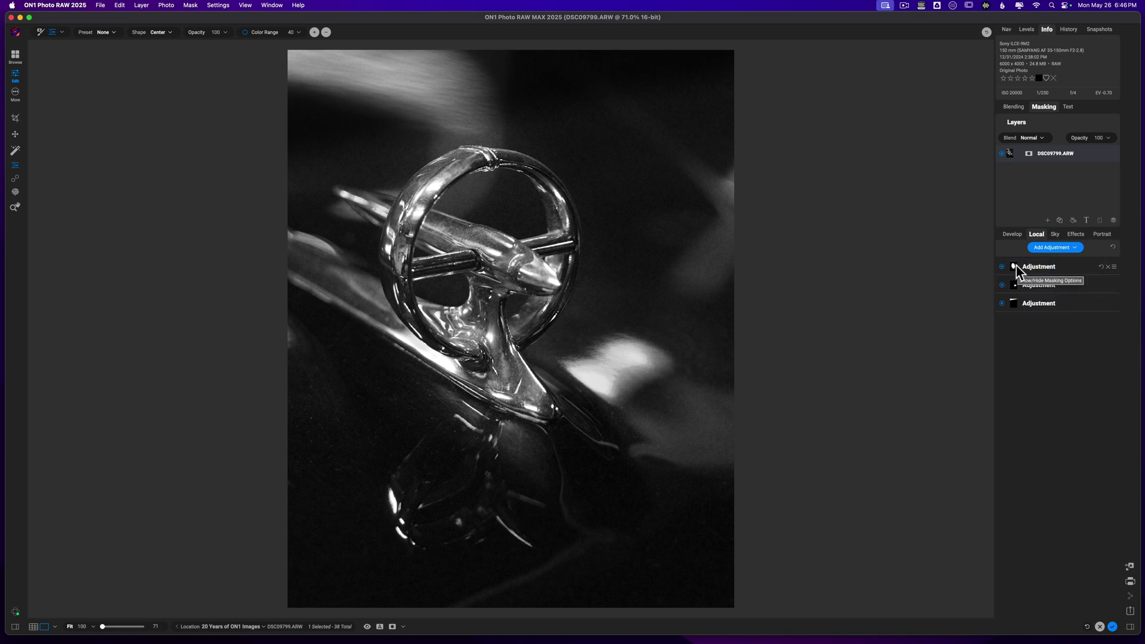
click(1044, 246)
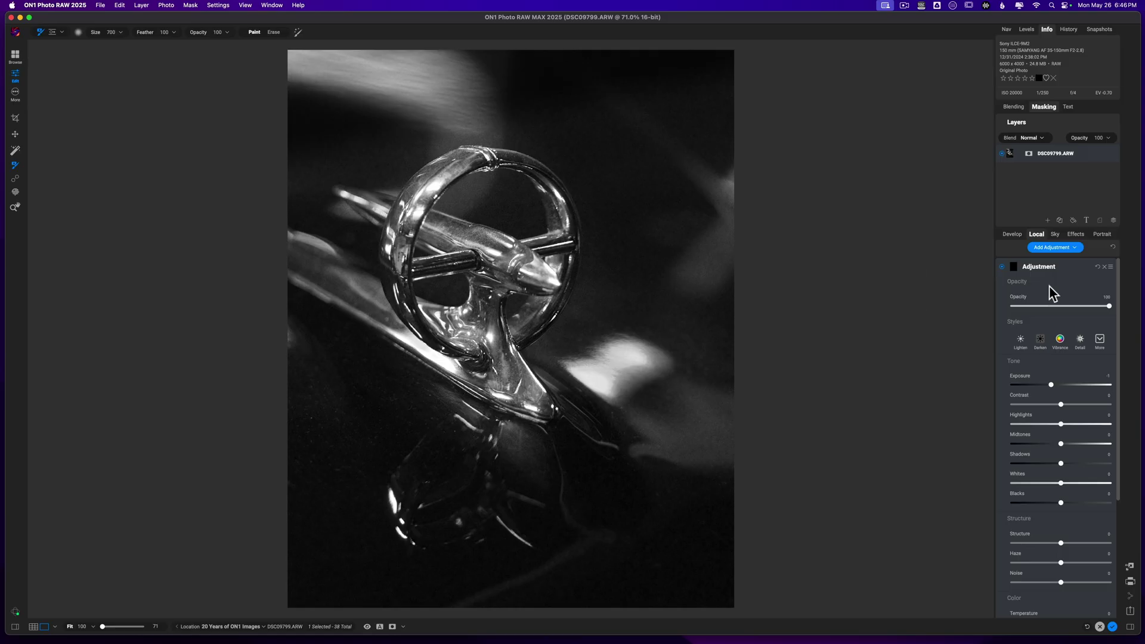
click(1017, 270)
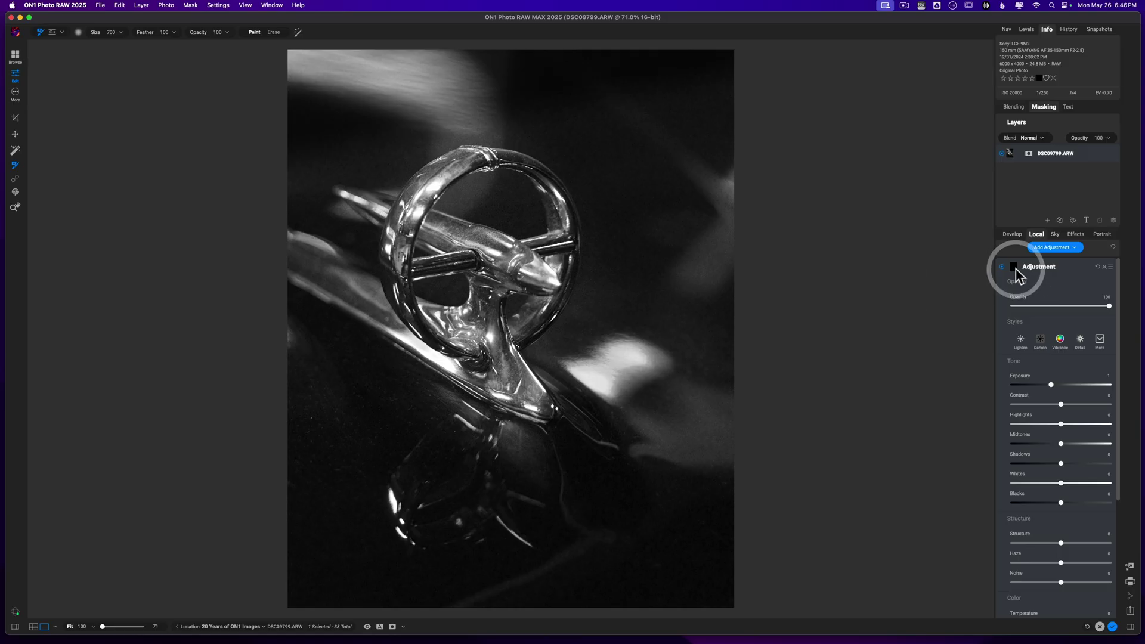
click(1054, 266)
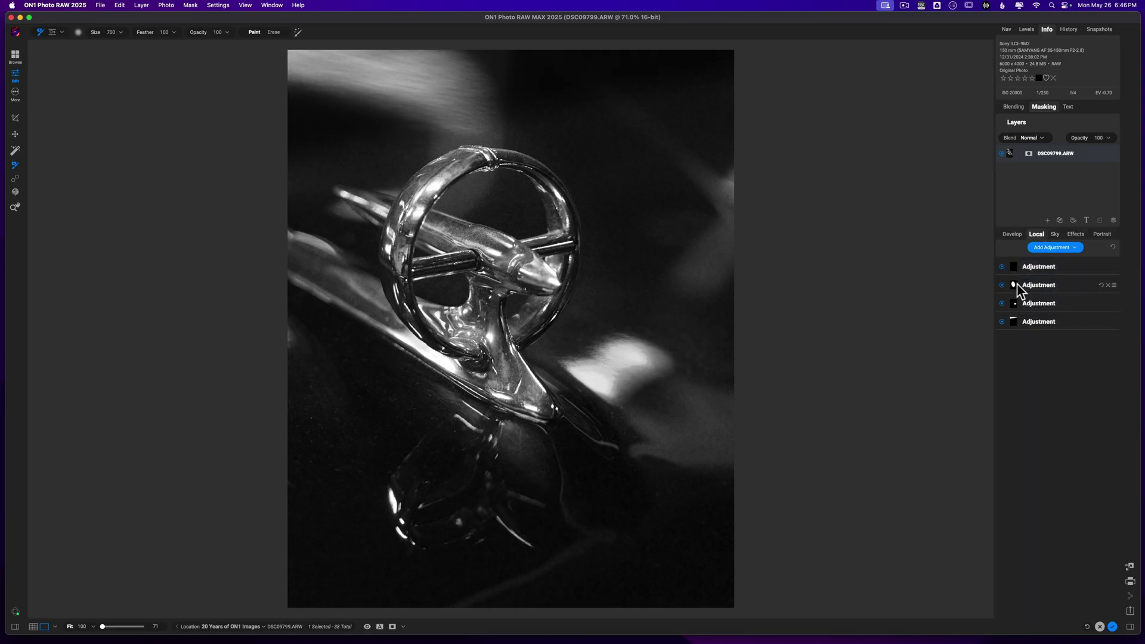
- Copy the ornament adjustment's mask and paste it onto the fourth adjustment
click(1013, 283)
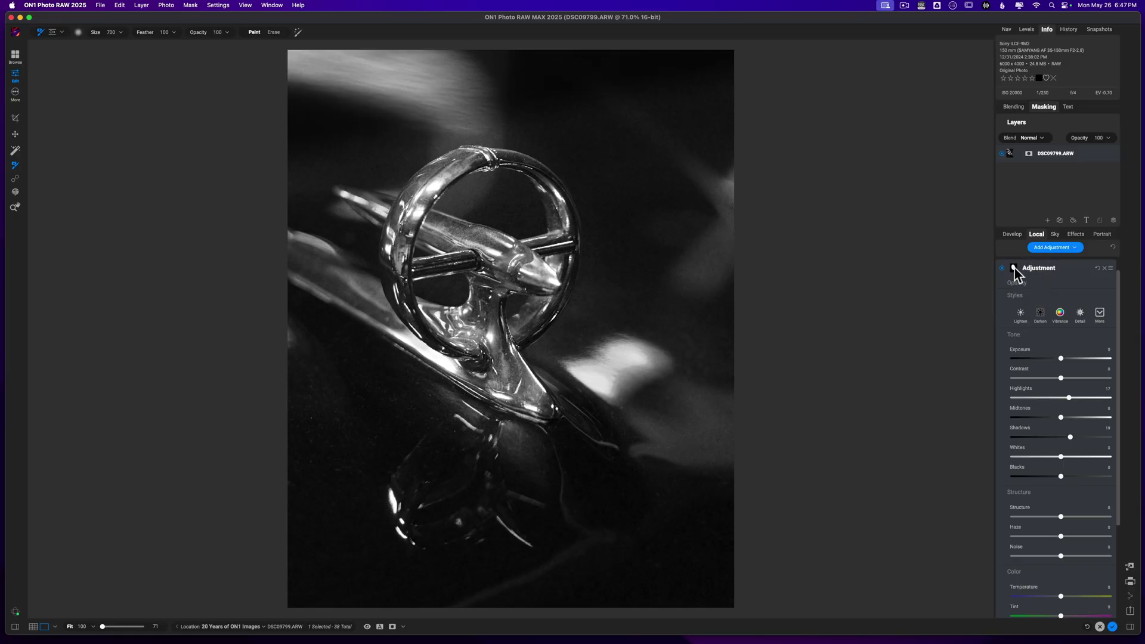
click(1014, 266)
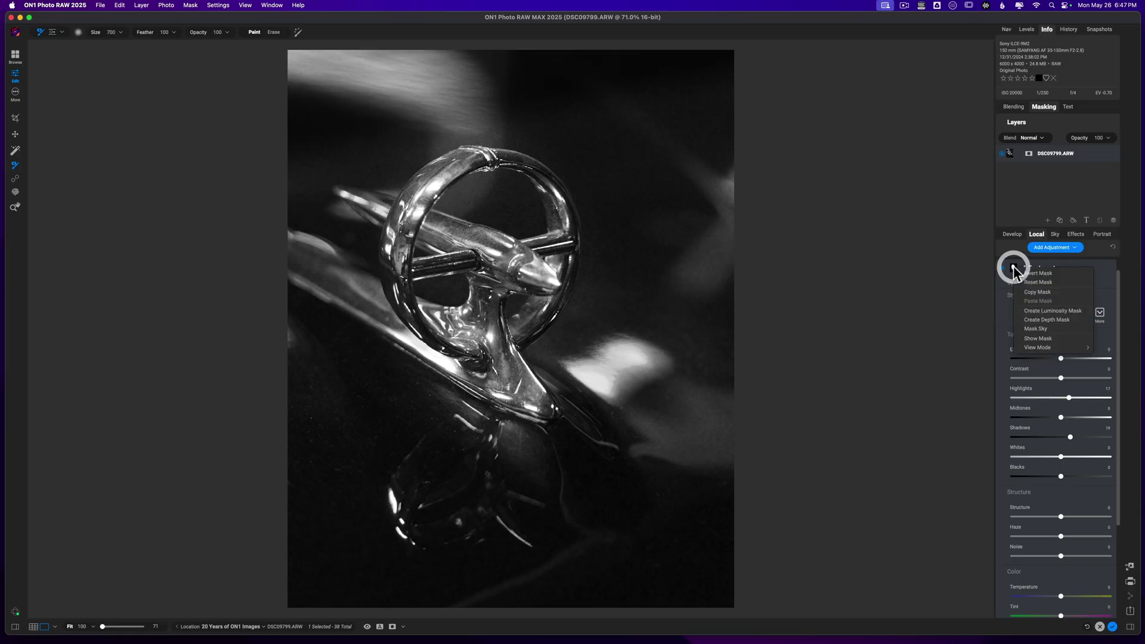
click(1043, 297)
click(1055, 262)
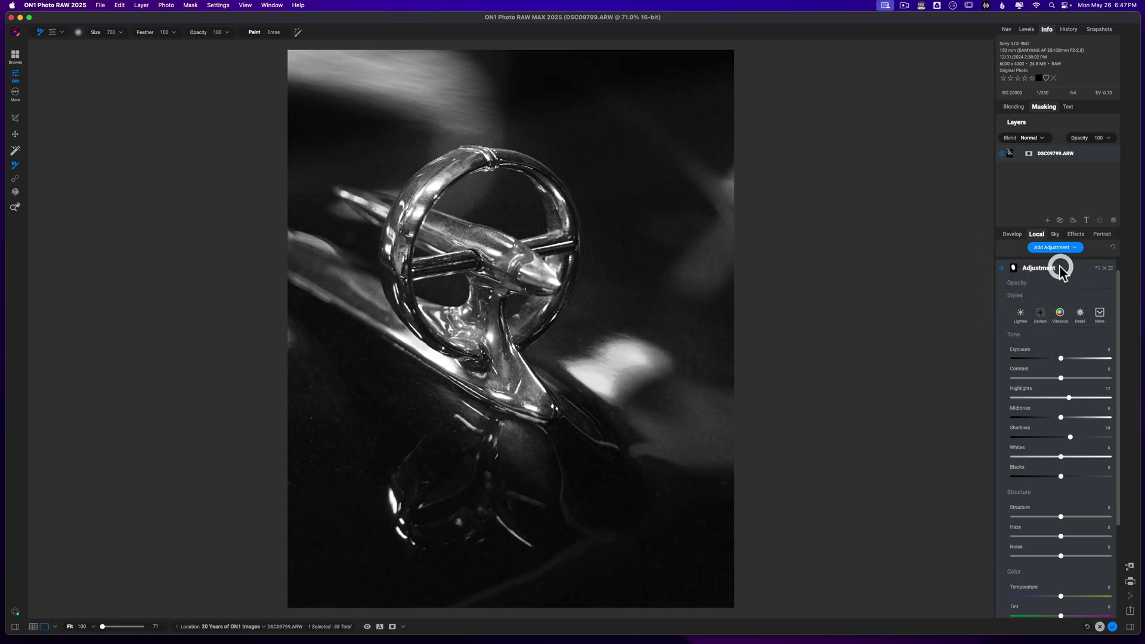
click(1014, 266)
click(1014, 266)
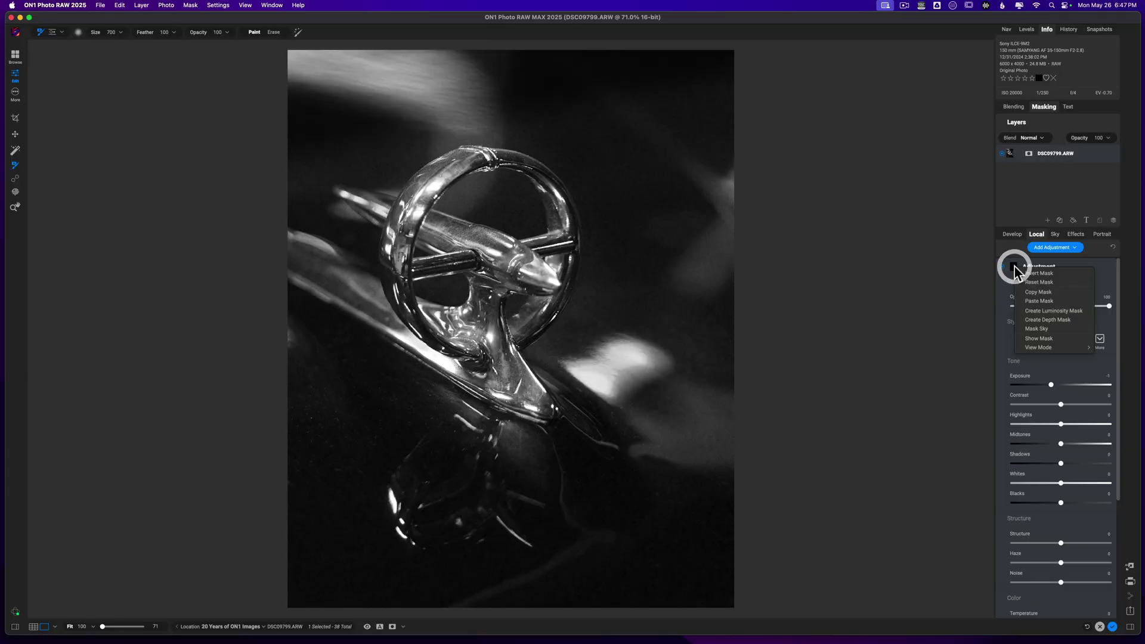
click(1033, 298)
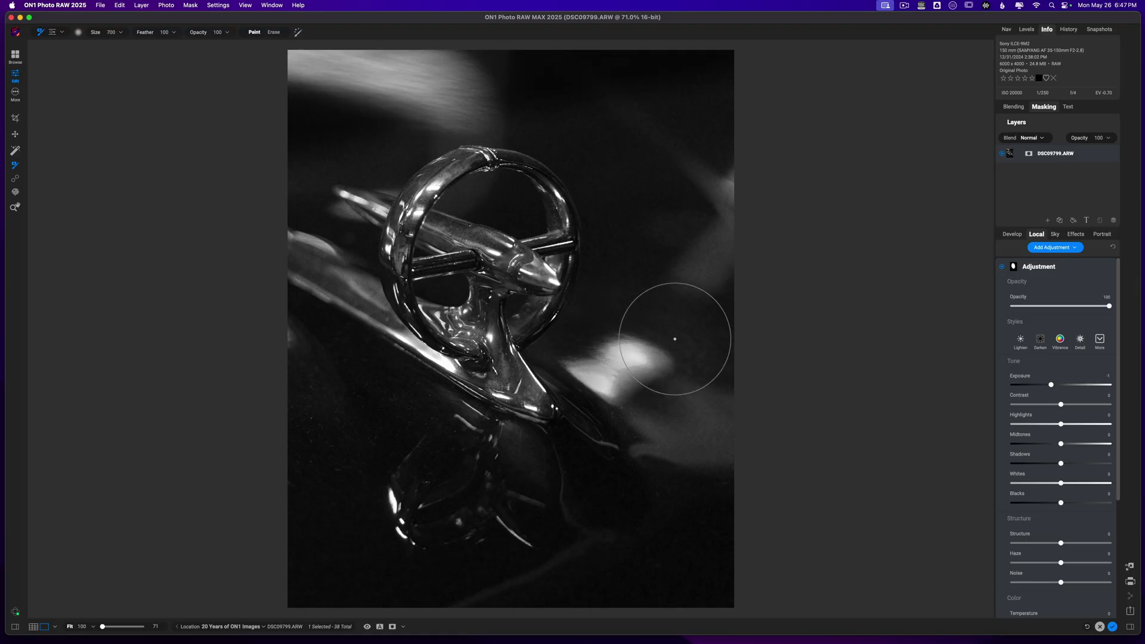
- Display the fourth adjustment's gradient and invert its mask to darken everything outside the ornament
key(m)
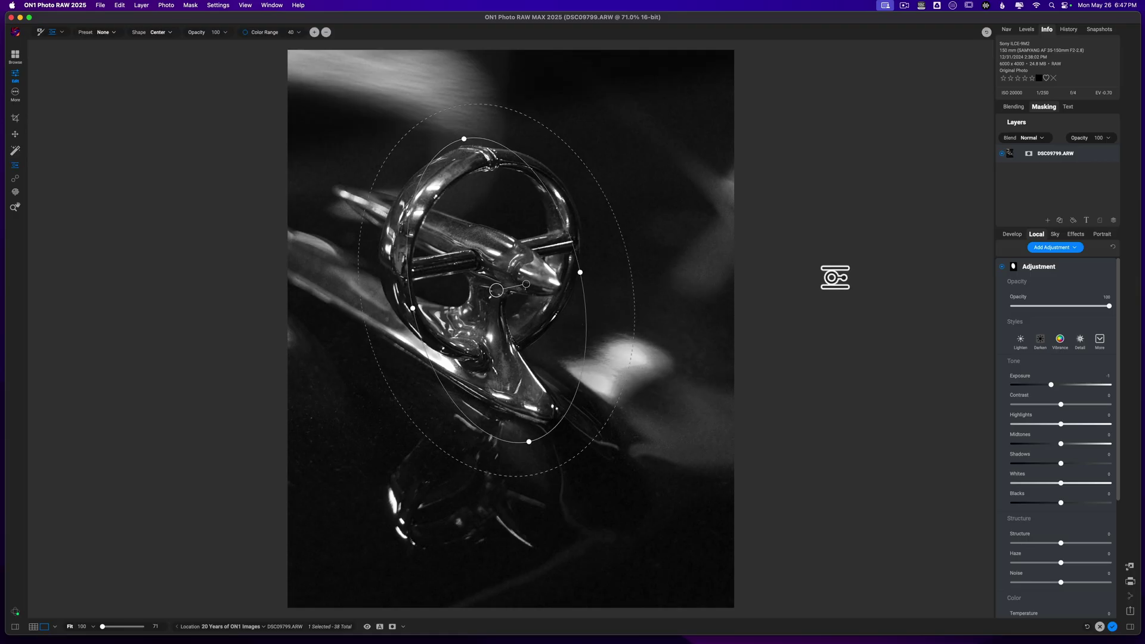
click(1013, 268)
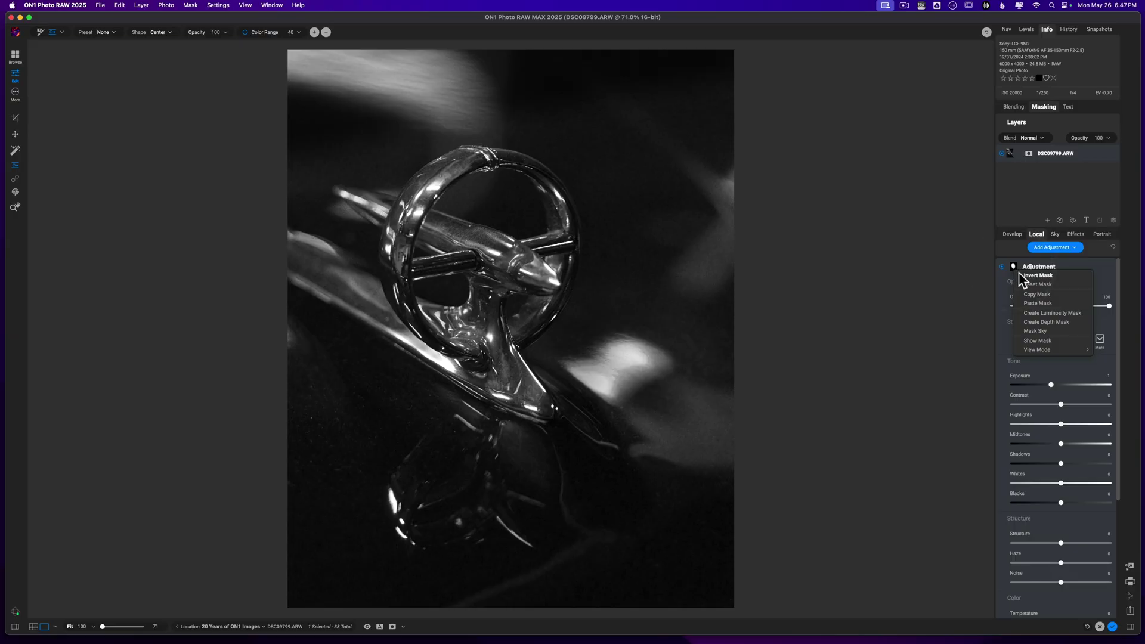
click(1030, 278)
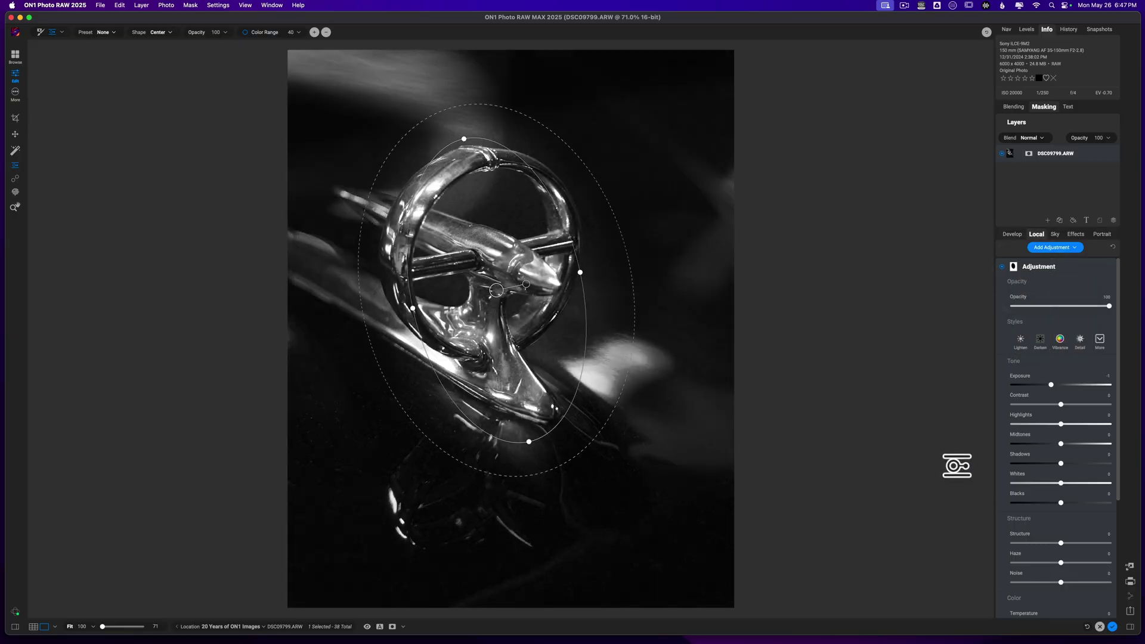
- Refit the inner oval of the fourth adjustment's gradient around the ornament and widen its feather out towards the photo's edges
drag(581, 277, 605, 266)
drag(528, 443, 529, 454)
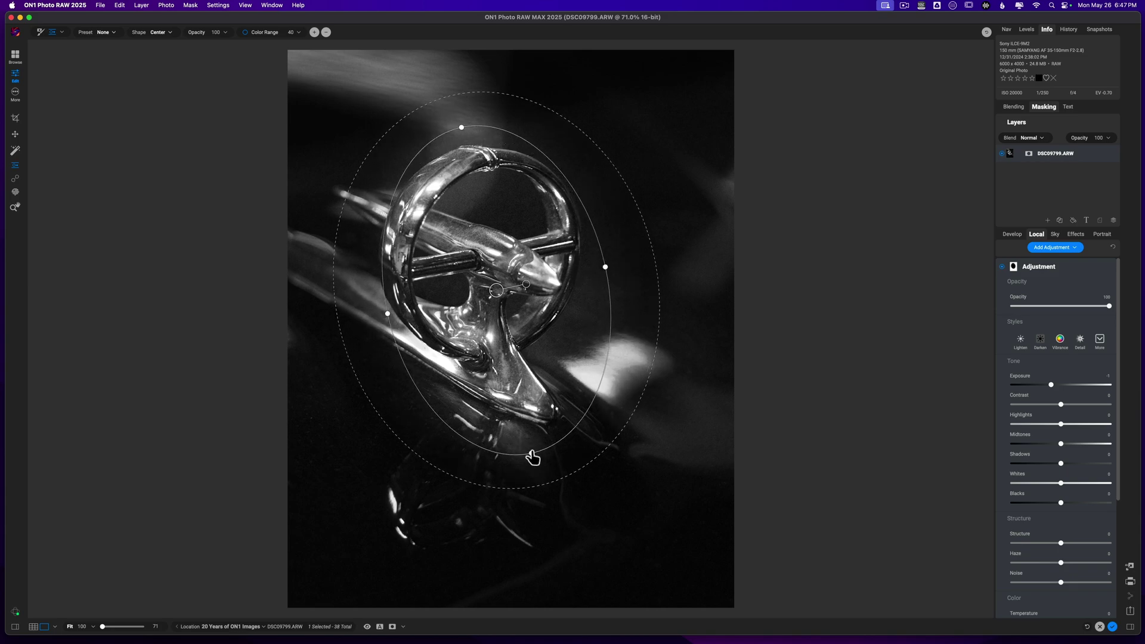
drag(607, 266, 615, 262)
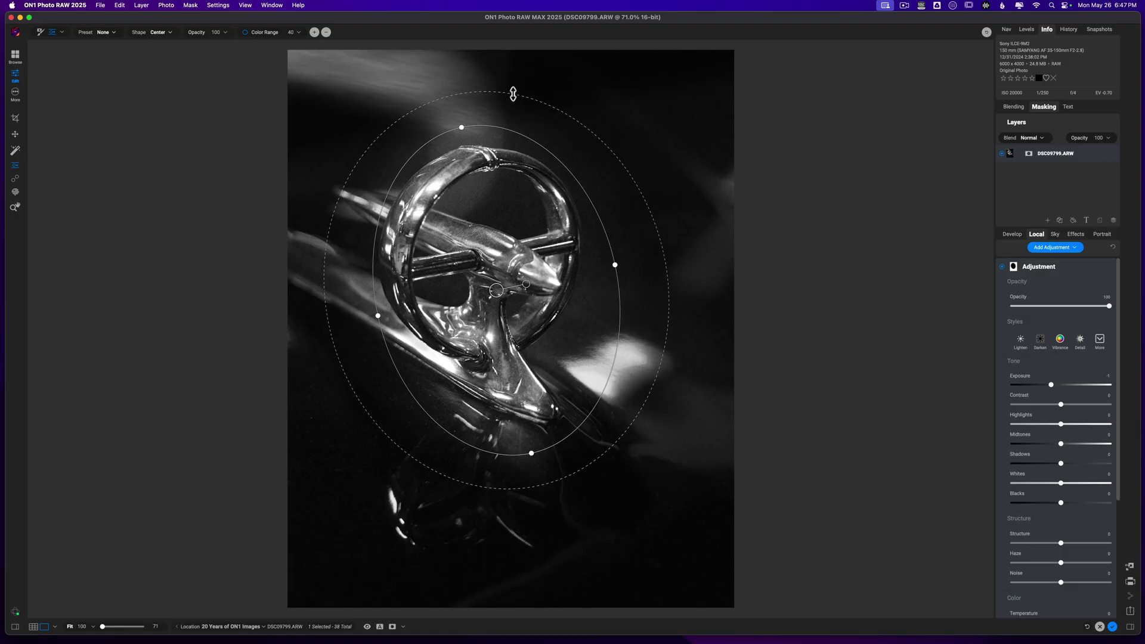
drag(513, 93, 514, 41)
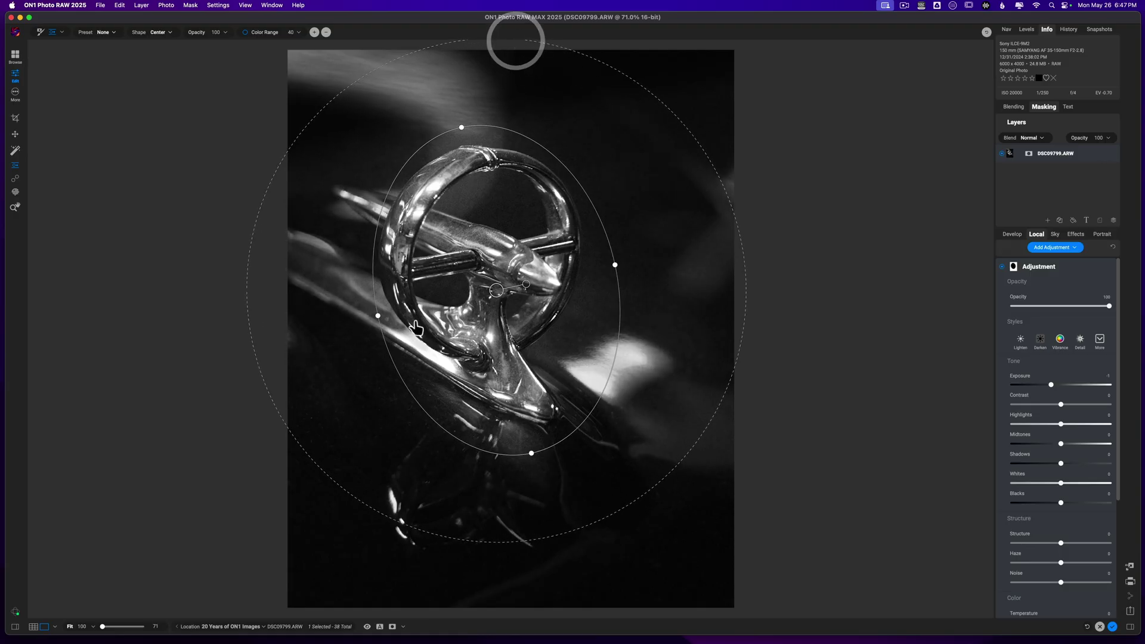
drag(379, 317, 398, 311)
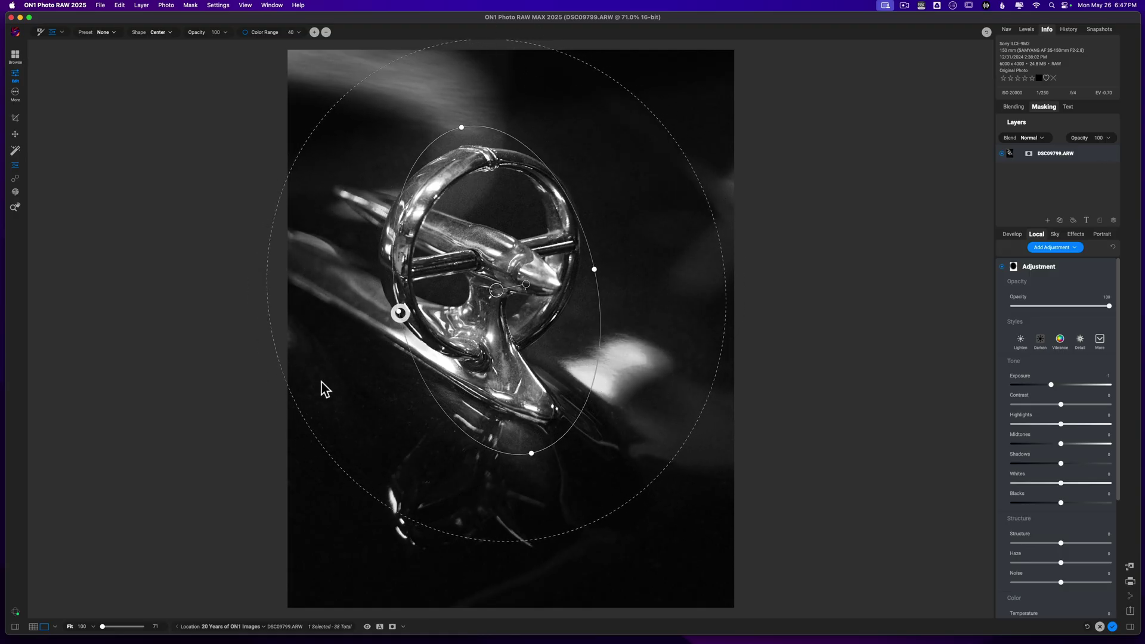
mouse_move(400, 514)
mouse_down()
mouse_move(391, 531)
mouse_move(394, 517)
mouse_up()
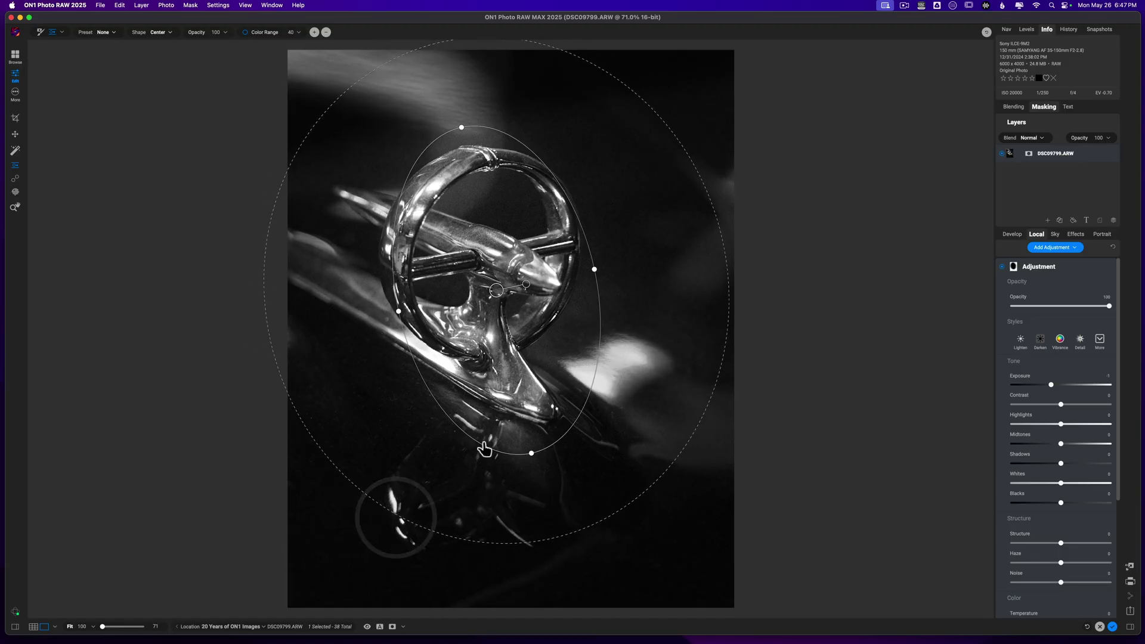
drag(476, 439, 474, 425)
click(458, 539)
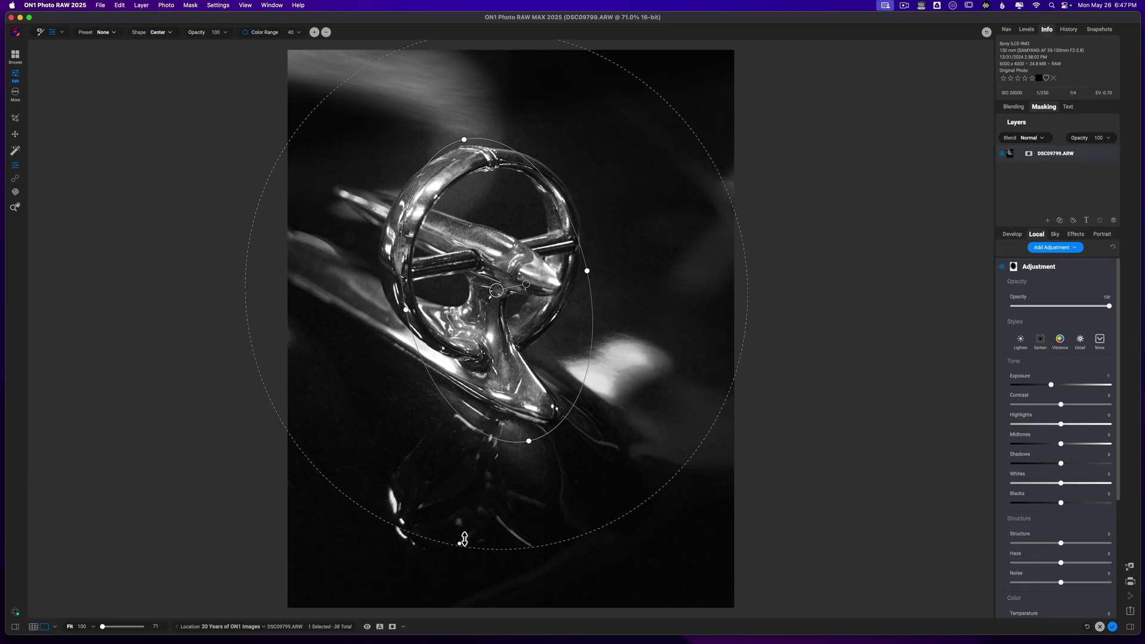
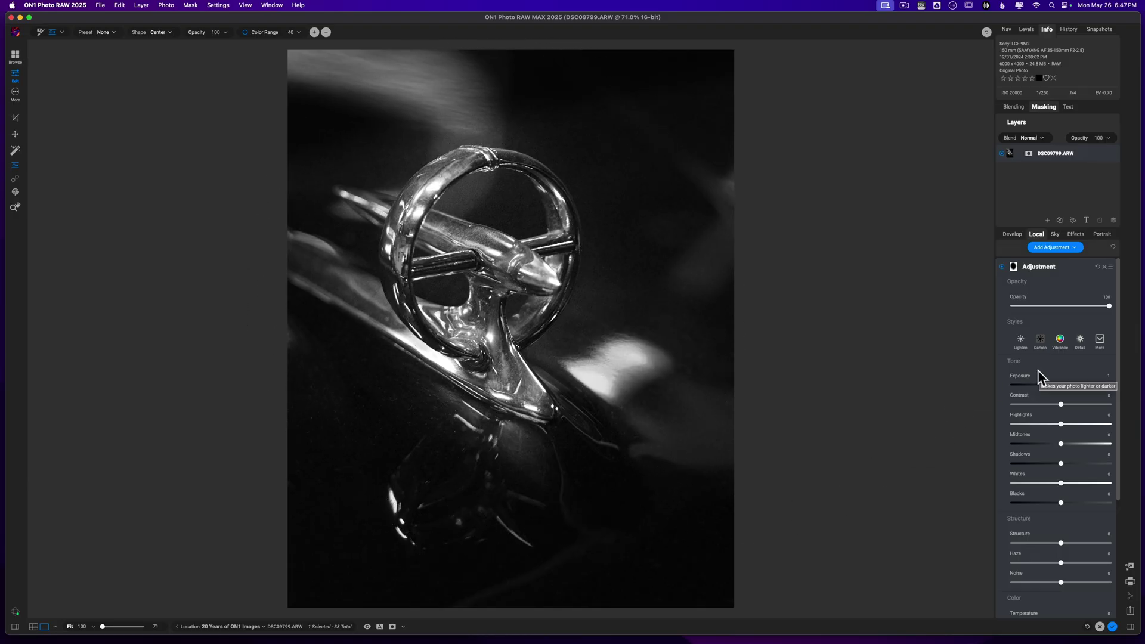
- Compare the edited photo with the original by switching the preview off and on
click(1046, 269)
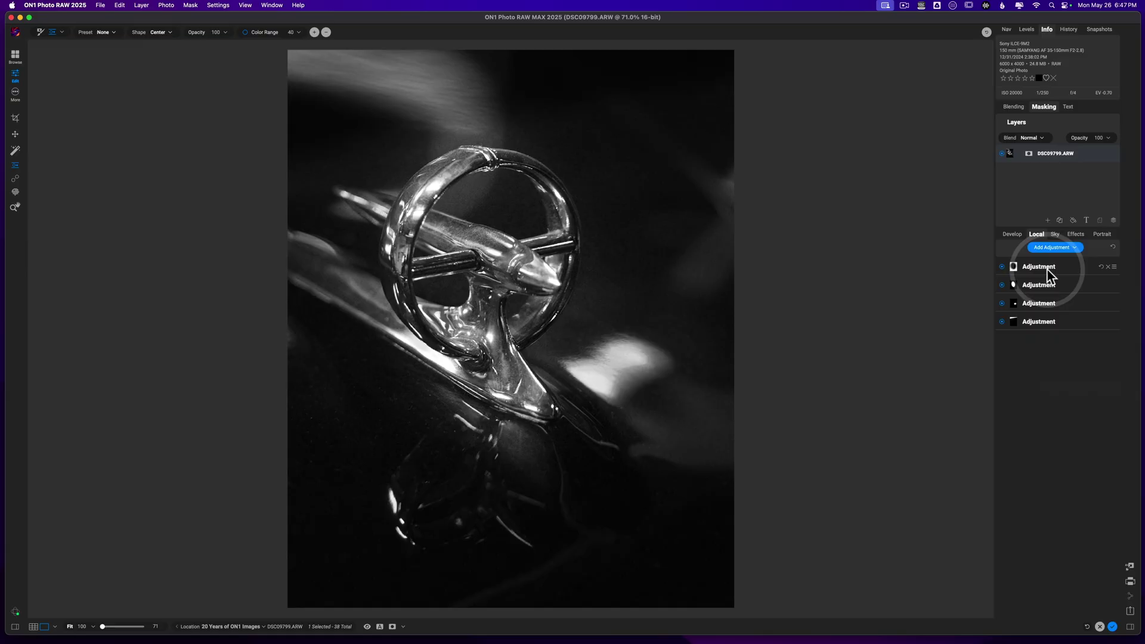
key(p)
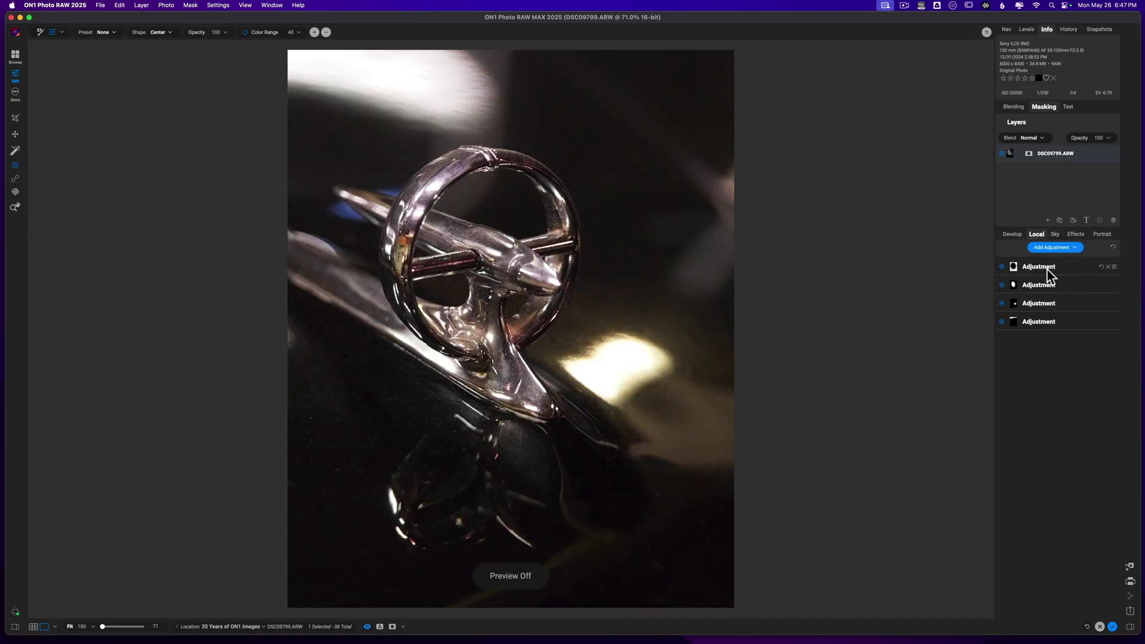
key(p)
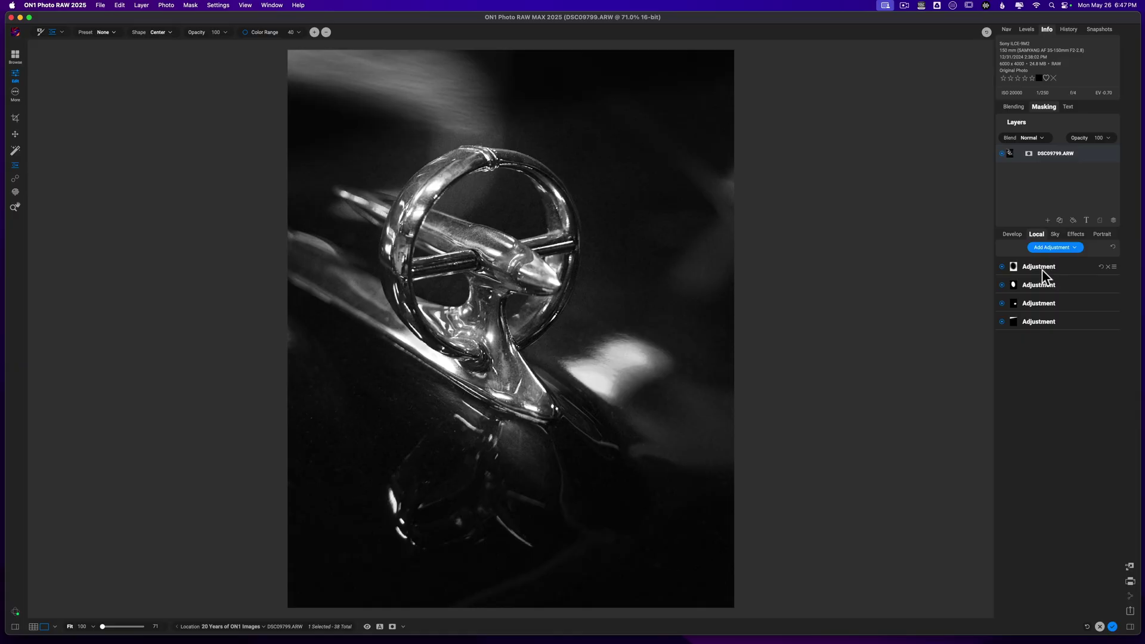
- Show the Tone settings of the Black & White effect filter and try its automatic tone correction
click(1072, 235)
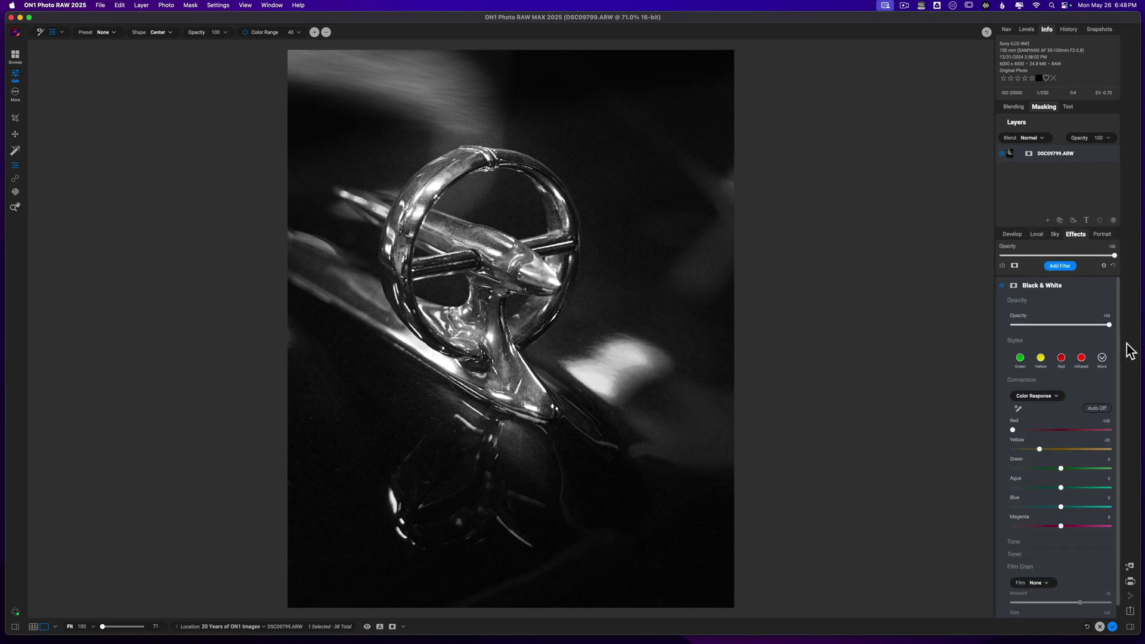
scroll(1121, 318, down, 1)
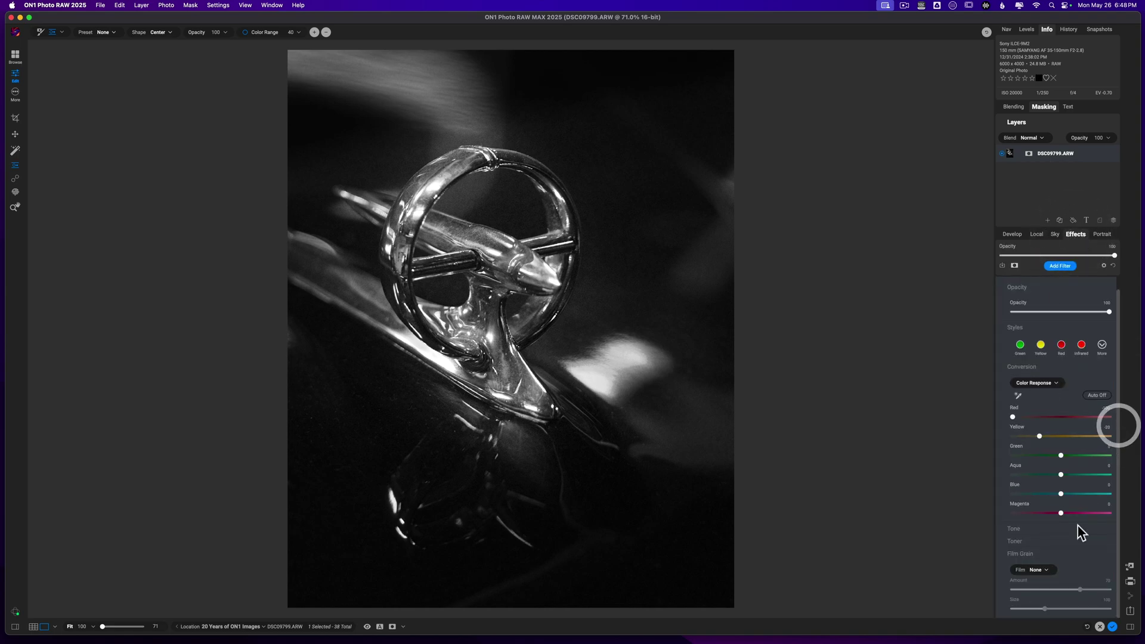
click(1024, 366)
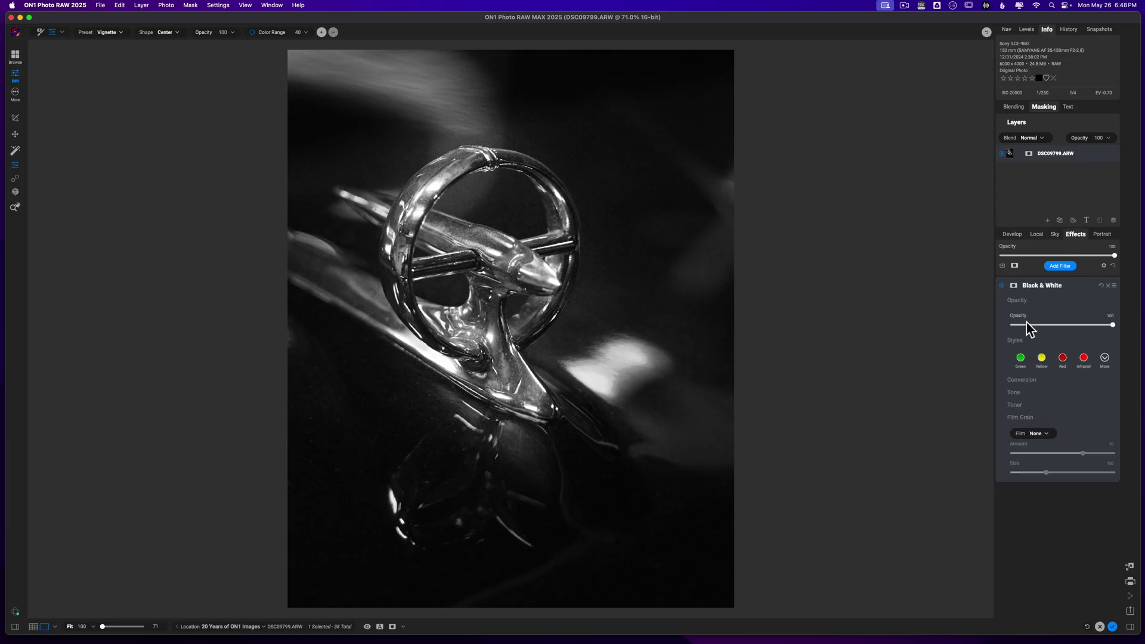
click(1023, 339)
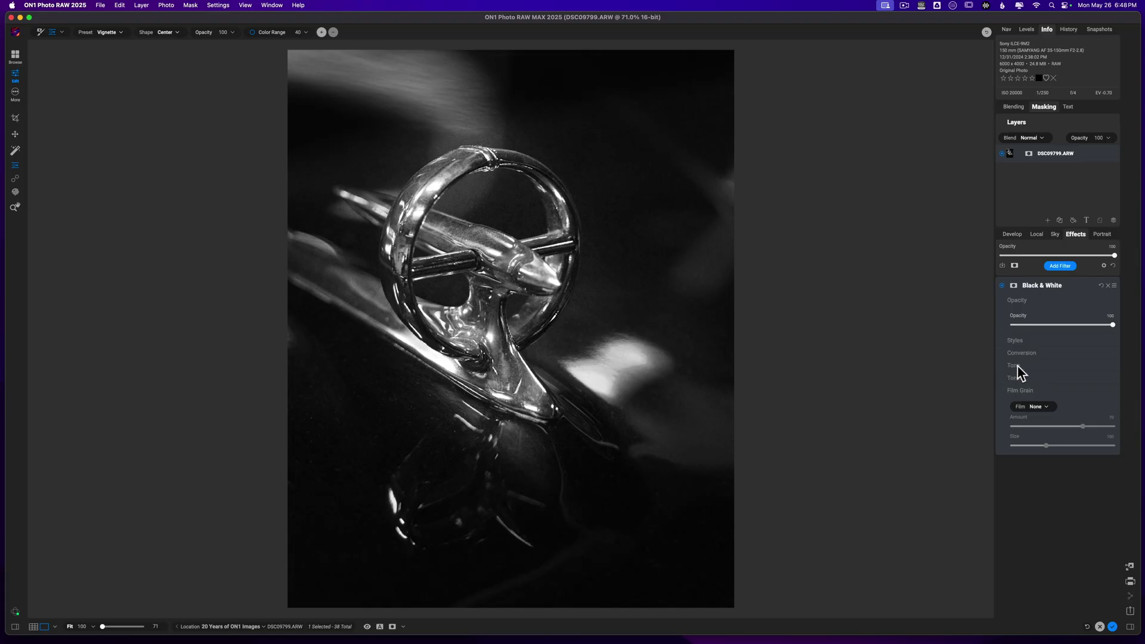
click(1019, 366)
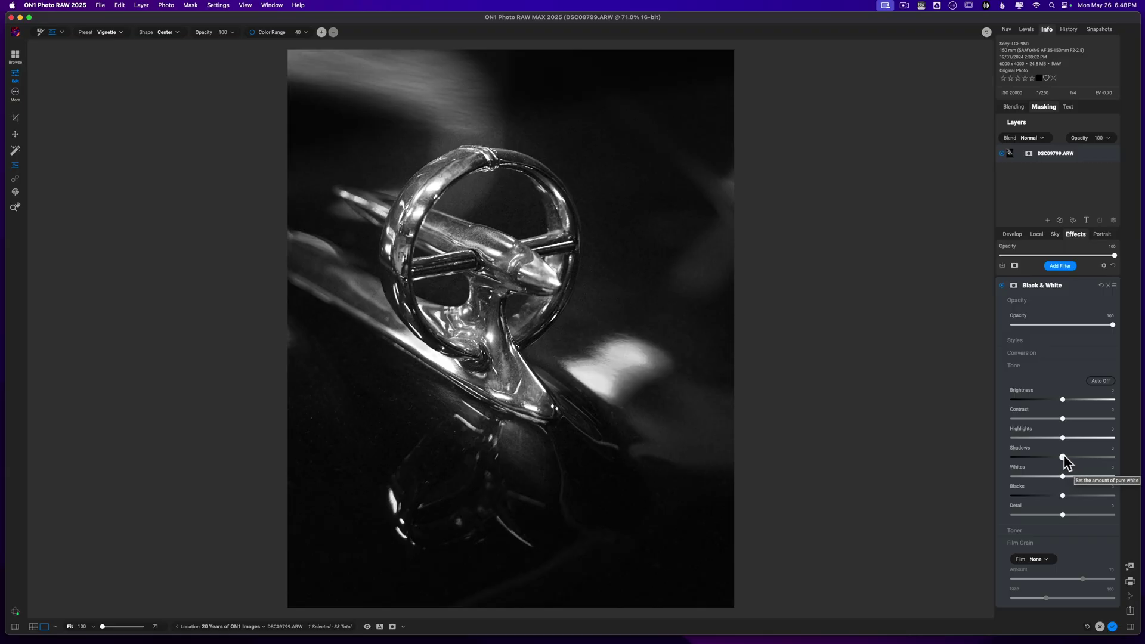
click(1096, 380)
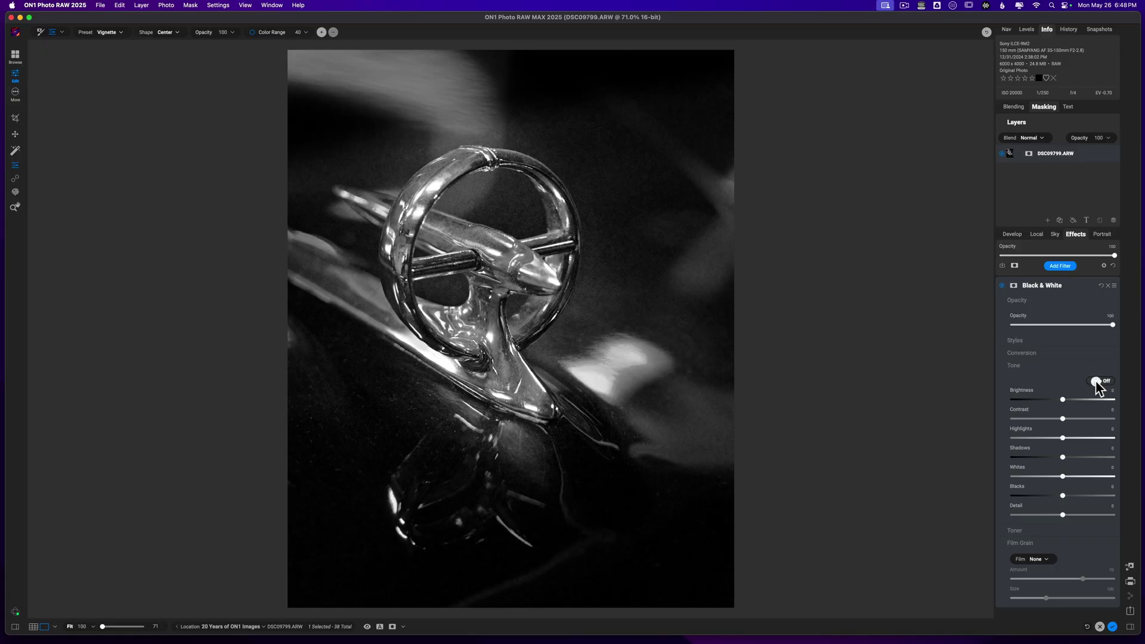
click(1096, 381)
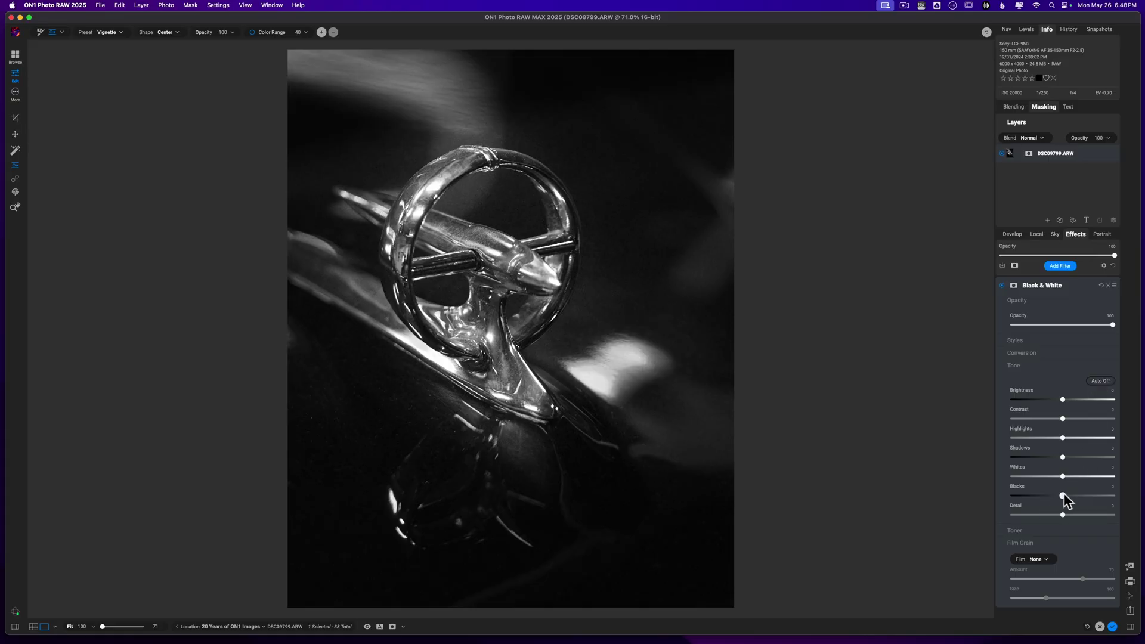
- Set the Black & White filter's Blacks to -13 and its Whites to 17
drag(1053, 495, 1052, 497)
click(1048, 496)
drag(1066, 476, 1080, 475)
click(1080, 475)
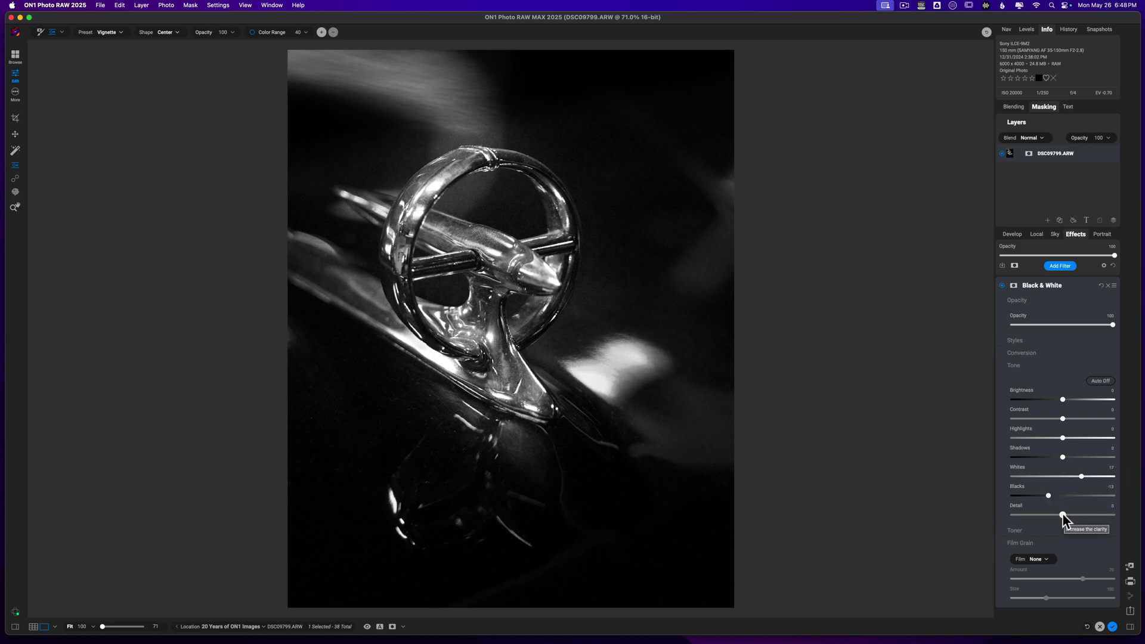
- Try lower and higher Detail amounts in the Black & White filter and set Detail to 13
drag(1062, 514, 1065, 515)
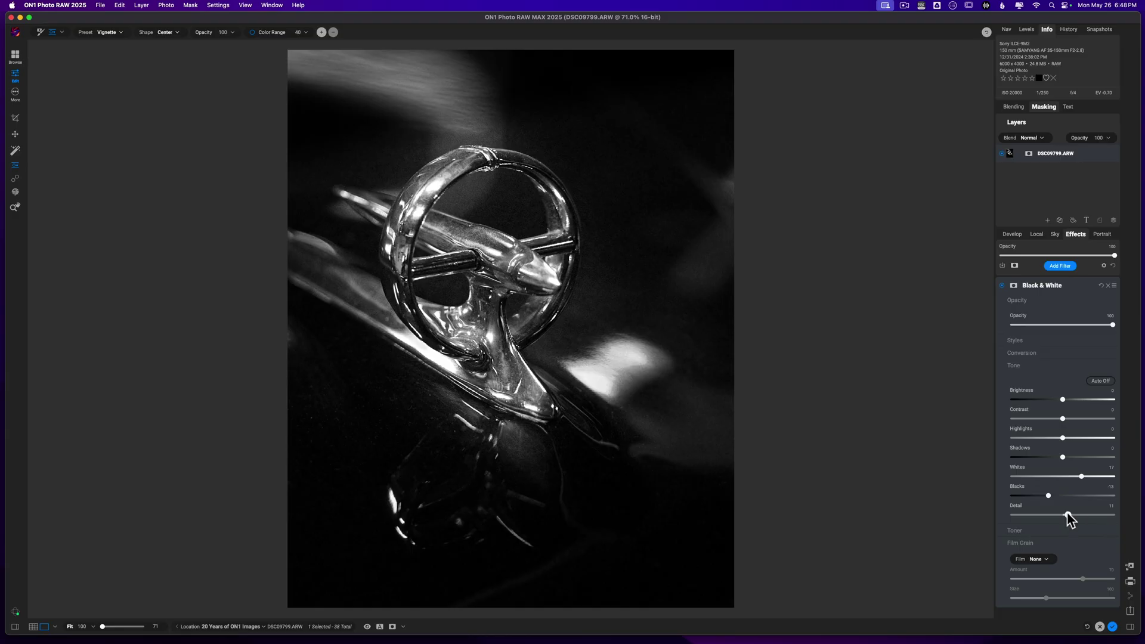
drag(1058, 517, 1044, 517)
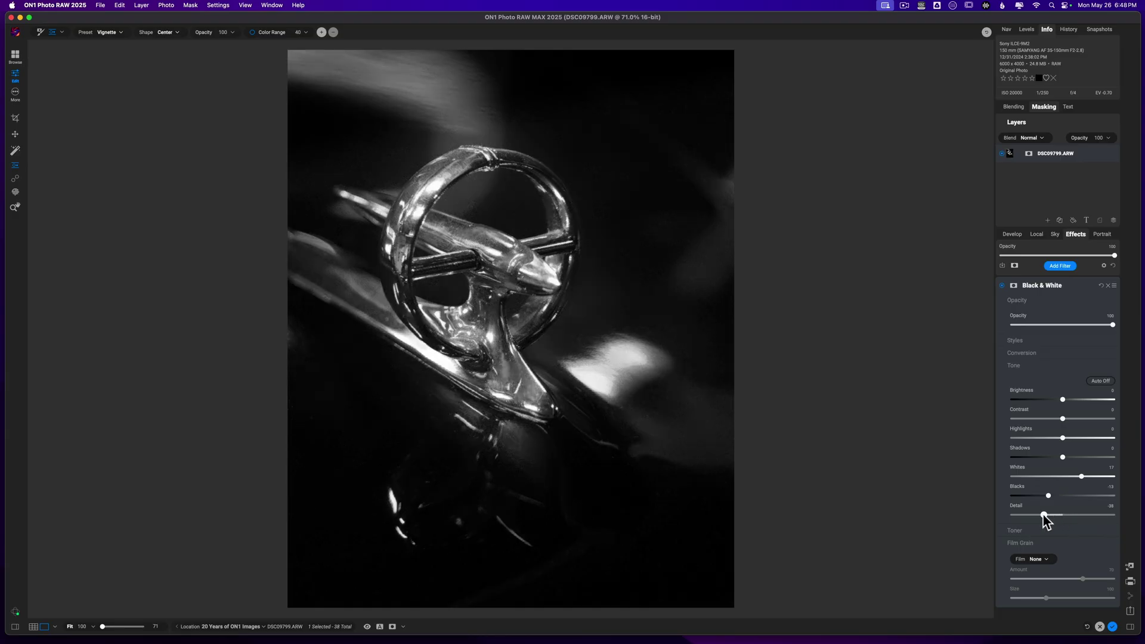
drag(1018, 520, 1056, 516)
click(1055, 515)
click(1057, 515)
drag(1062, 517, 1071, 522)
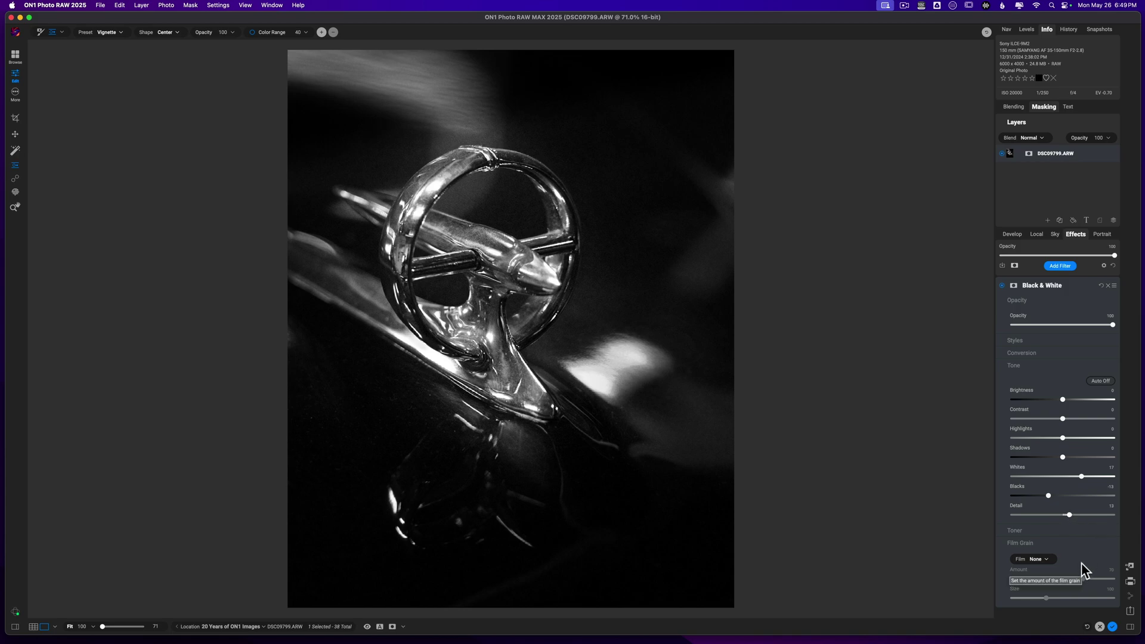
click(1067, 287)
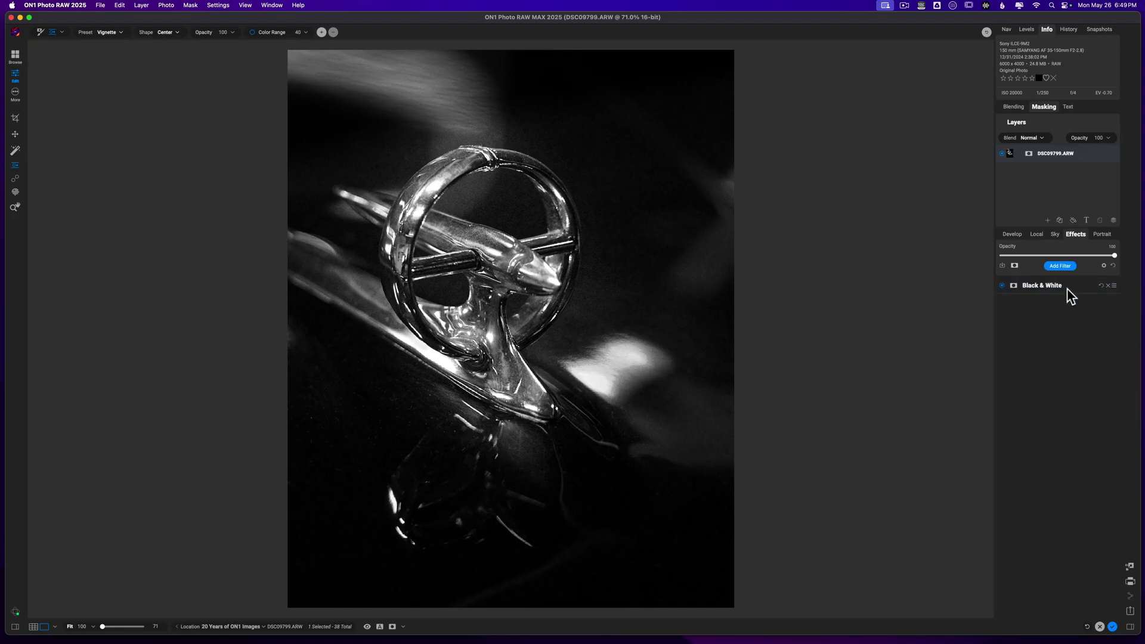
- Add a Bleach Bypass filter above the Black & White filter and compare the photo with and without it
click(1061, 266)
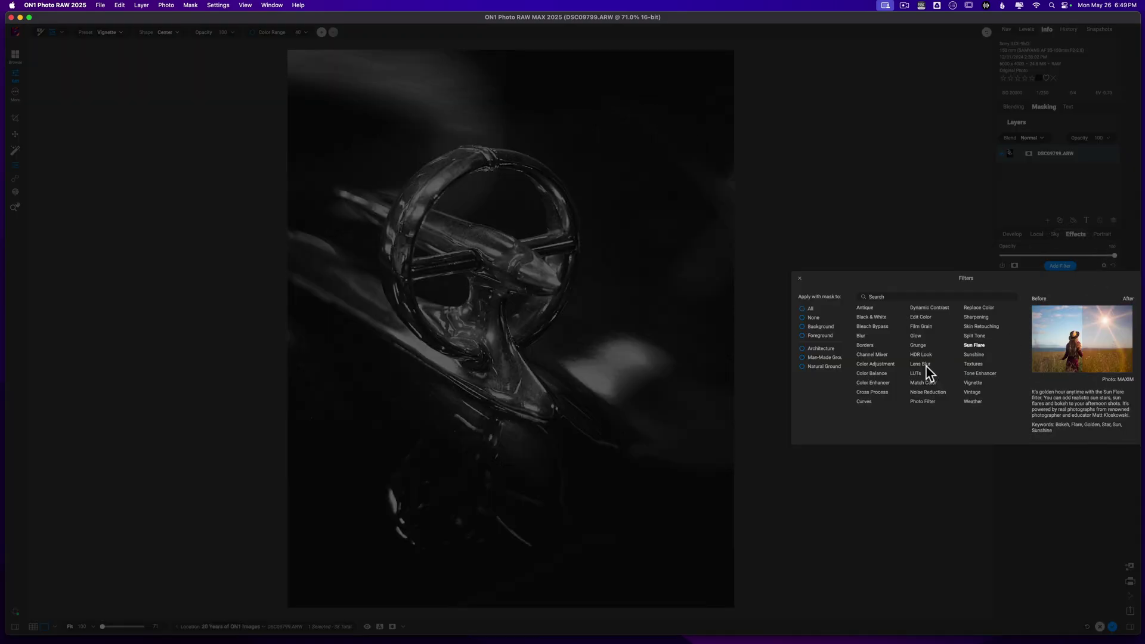
click(879, 329)
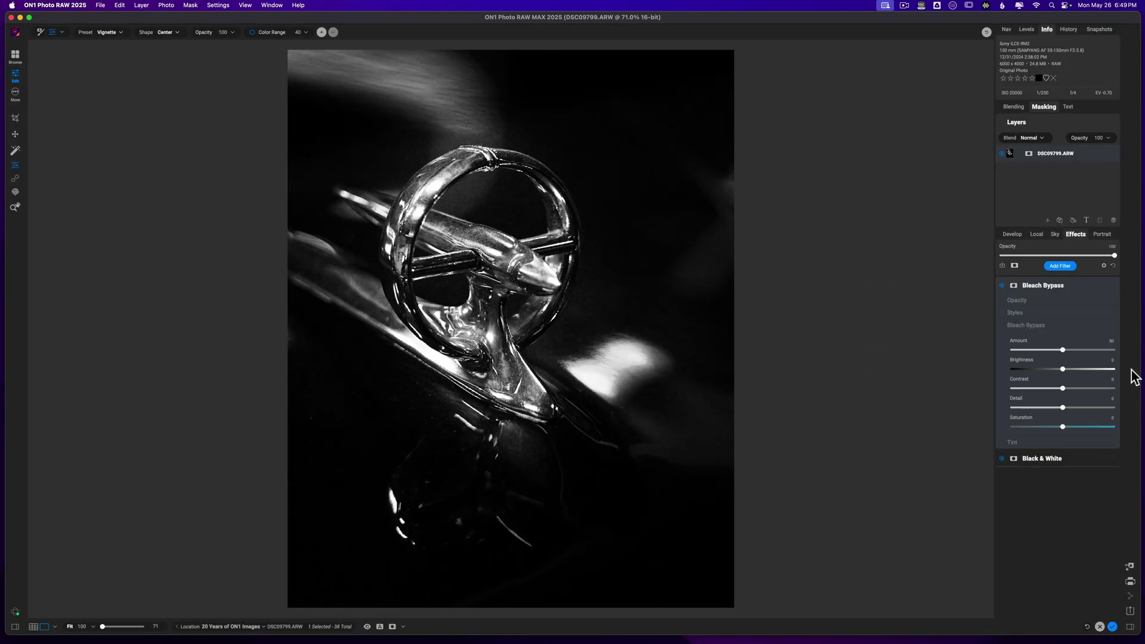
click(1062, 284)
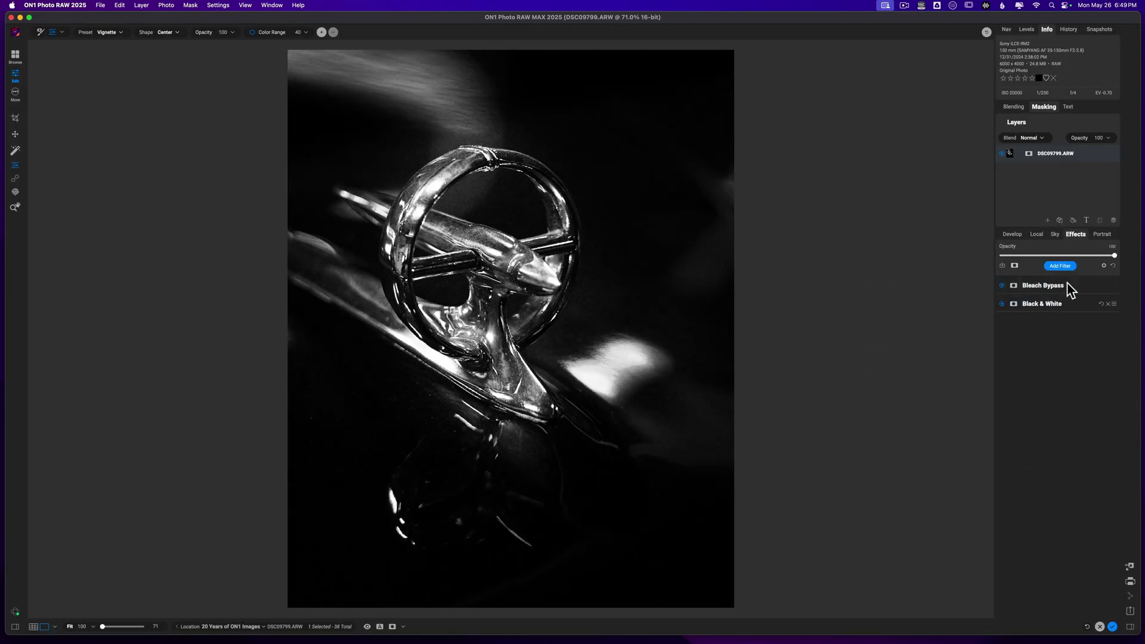
click(1043, 287)
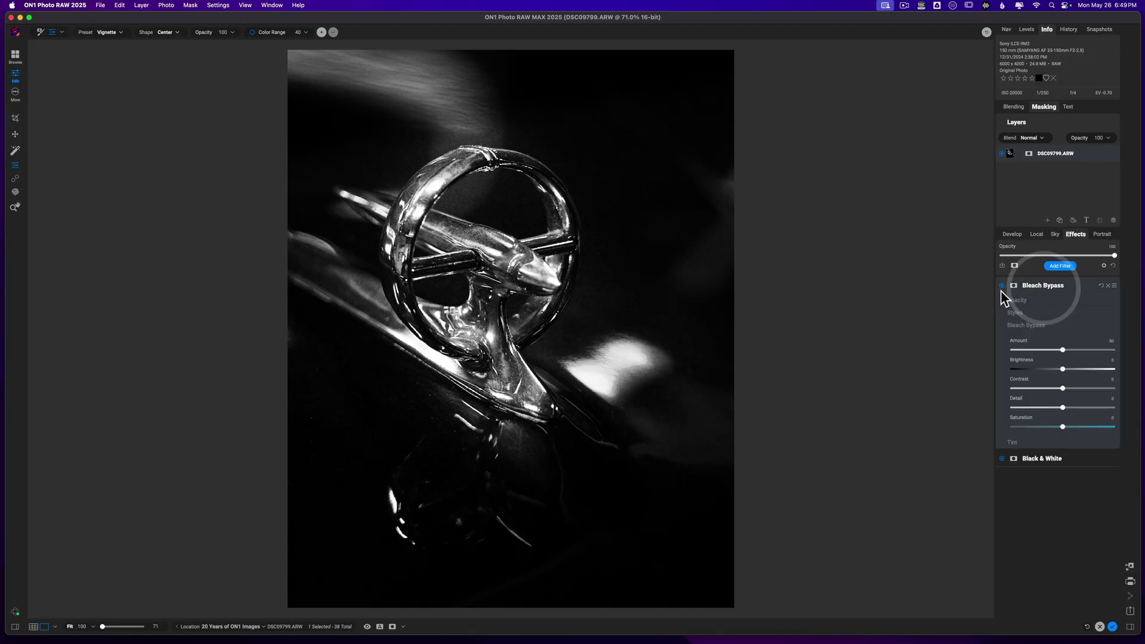
click(1003, 286)
click(1003, 286)
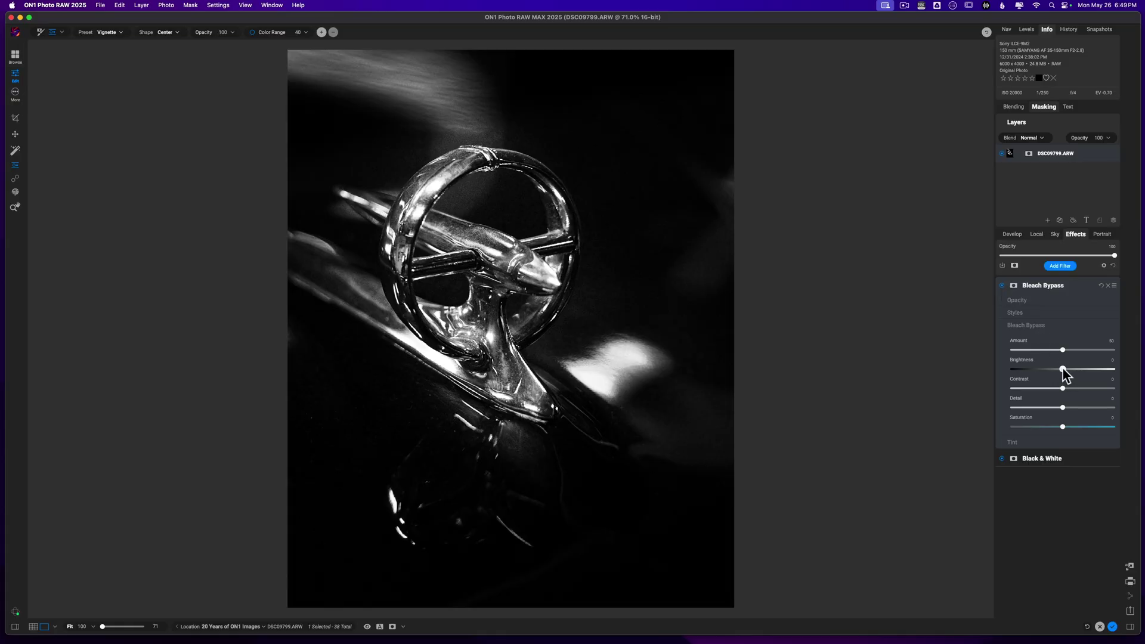
- Raise the Bleach Bypass amount to 57 with slightly more brightness, contrast and detail, and compare the photo with and without the filter
drag(1063, 369, 1067, 410)
drag(1063, 349, 1069, 350)
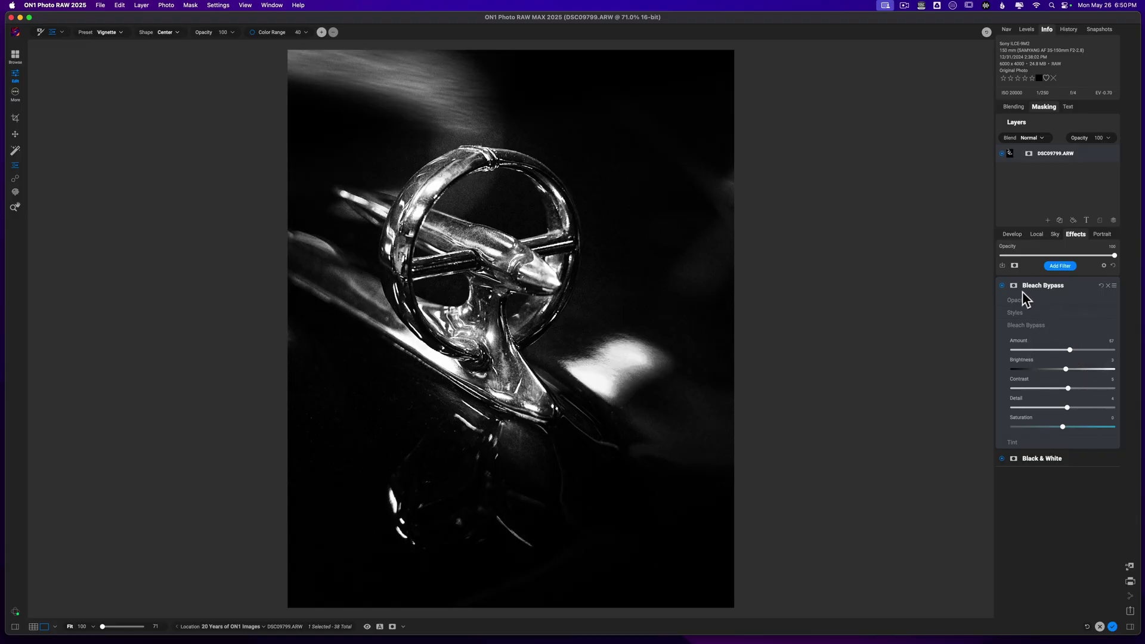
click(1001, 285)
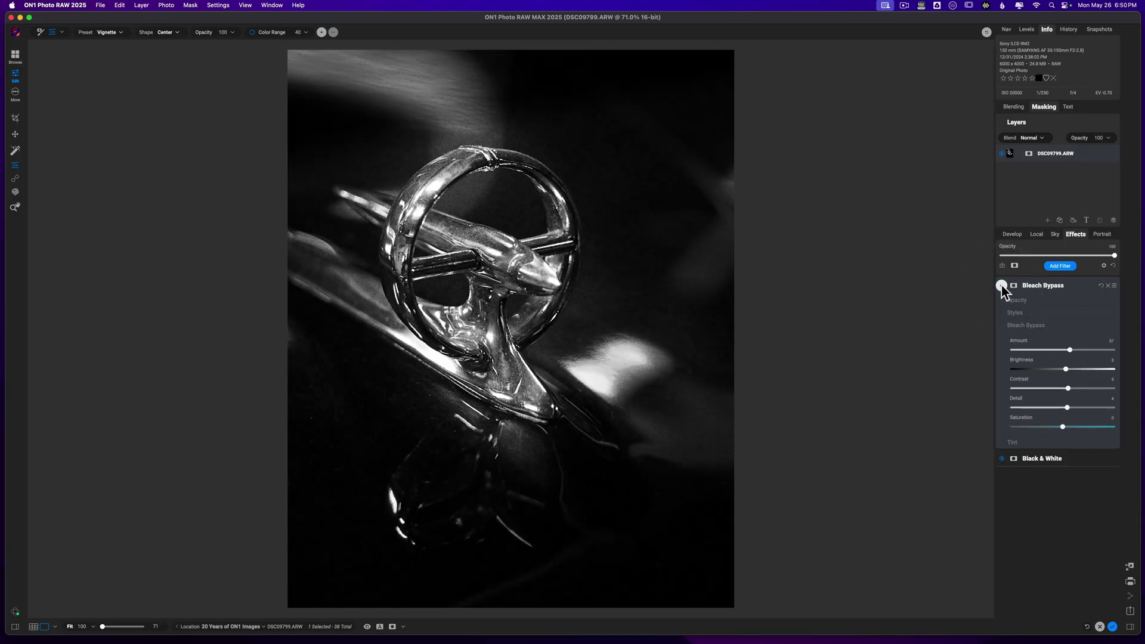
click(1002, 286)
click(1063, 285)
- Add a Borders filter with the White Square border and reduce its scale to make the frame thinner
click(1061, 266)
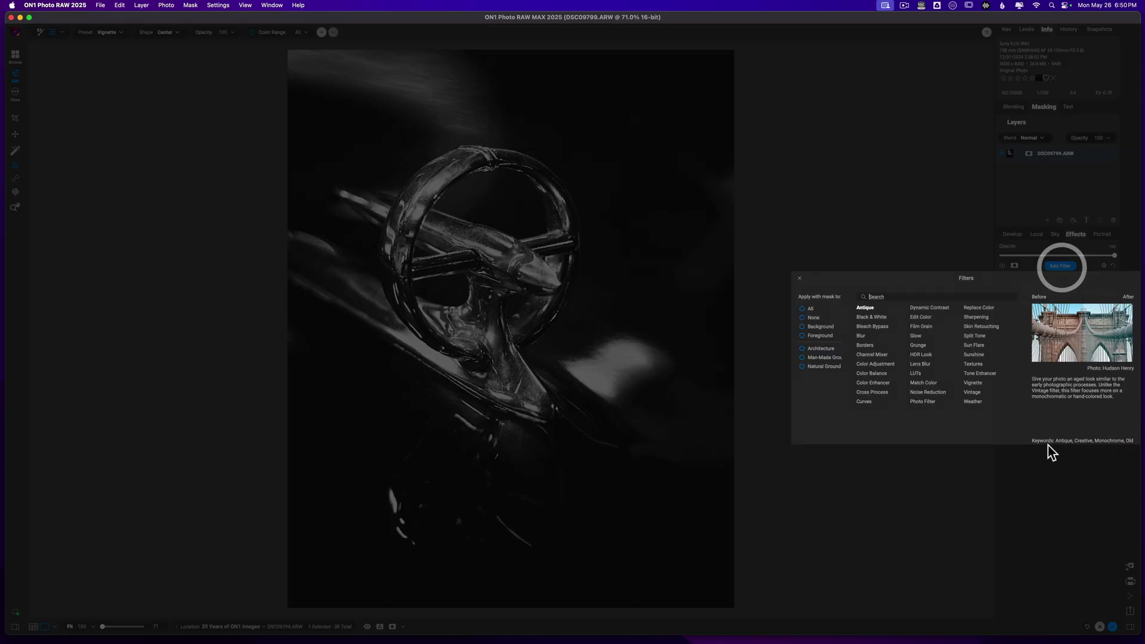
click(871, 344)
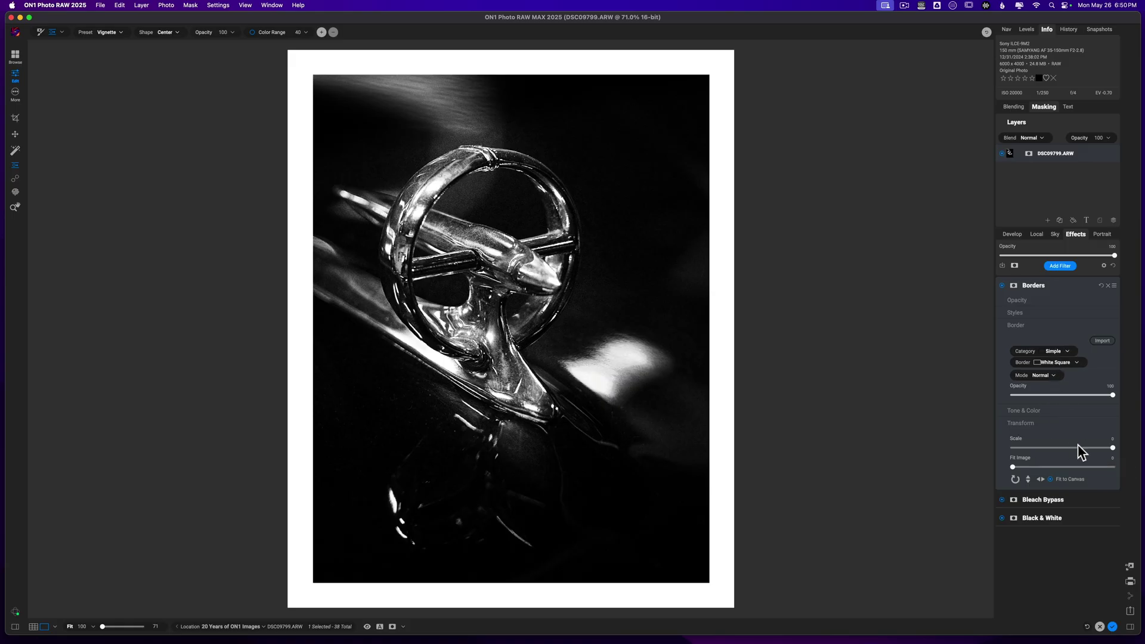
drag(1113, 447, 1081, 447)
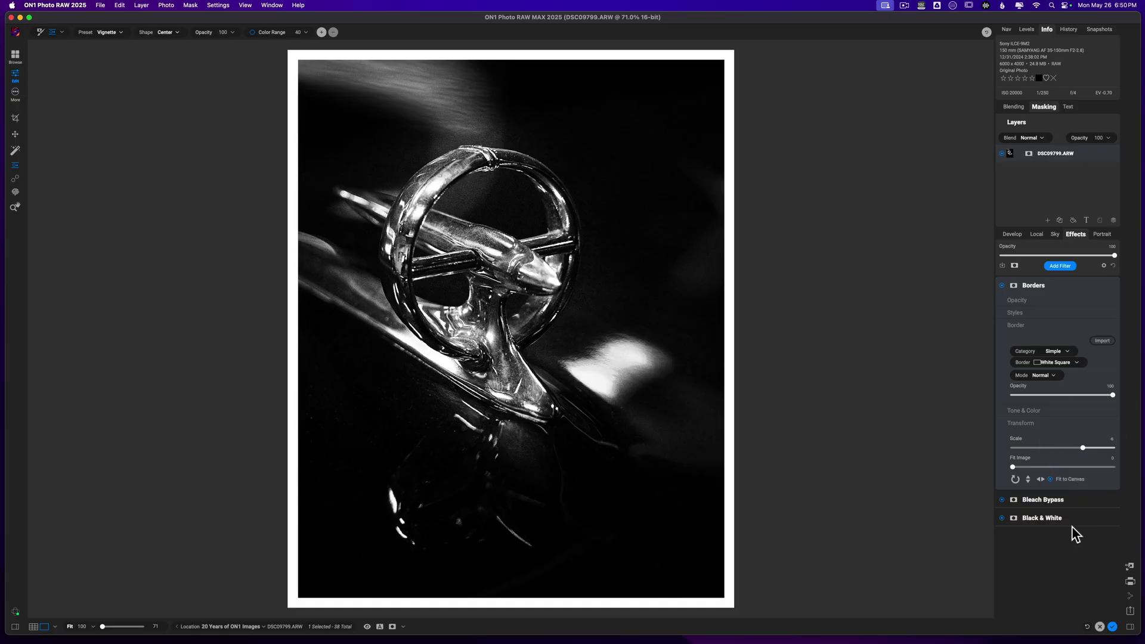
key(backslash)
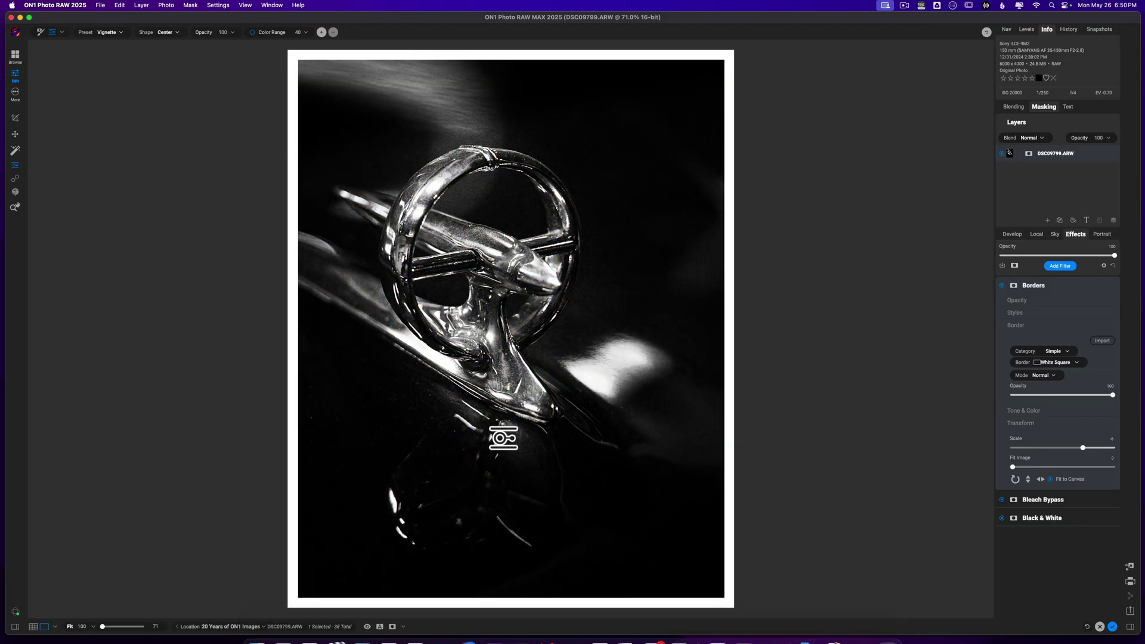
- Clone out the distracting marks in the dark hood reflection below the ornament, using a smaller Clone Stamp brush
click(15, 178)
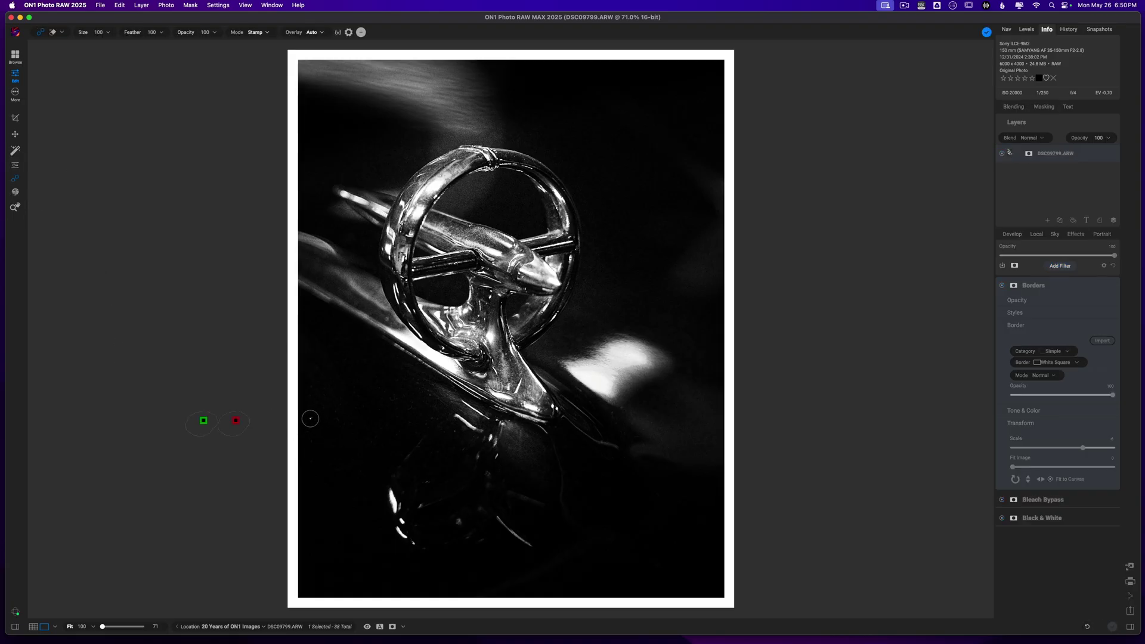
key(bracketleft)
key(bracketleft)
key(bracketleft)
key(bracketleft)
key(bracketleft)
alt+click(424, 482)
alt+click(453, 431)
alt+click(462, 451)
alt+click(456, 434)
click(986, 33)
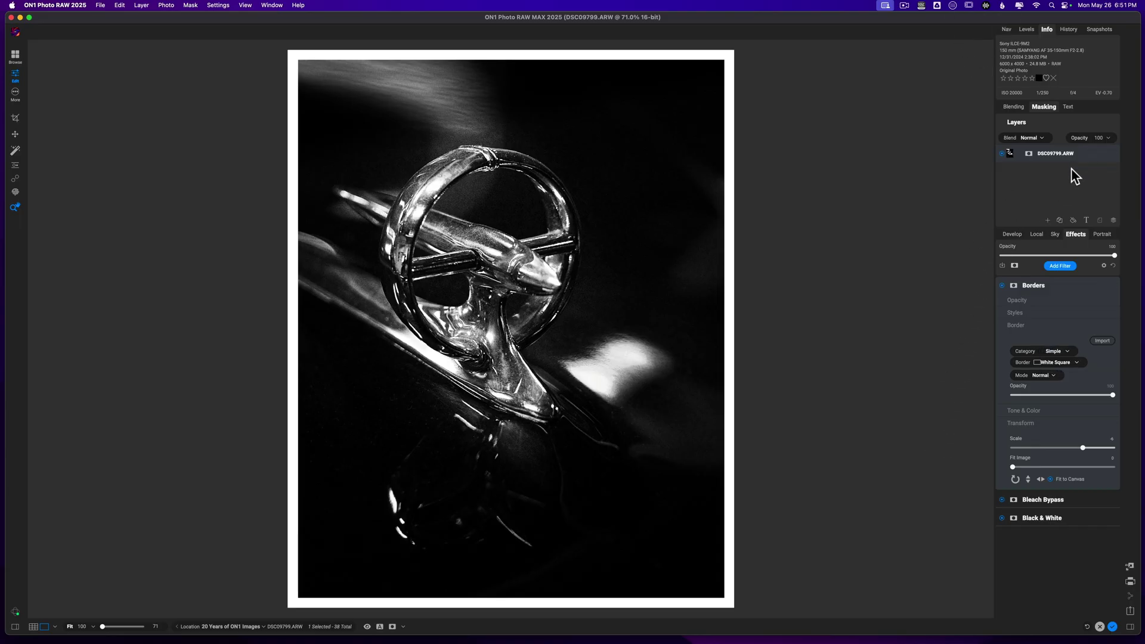
- List the photo layer's edits and compare the image with its Retouching edit switched off and on
click(1106, 153)
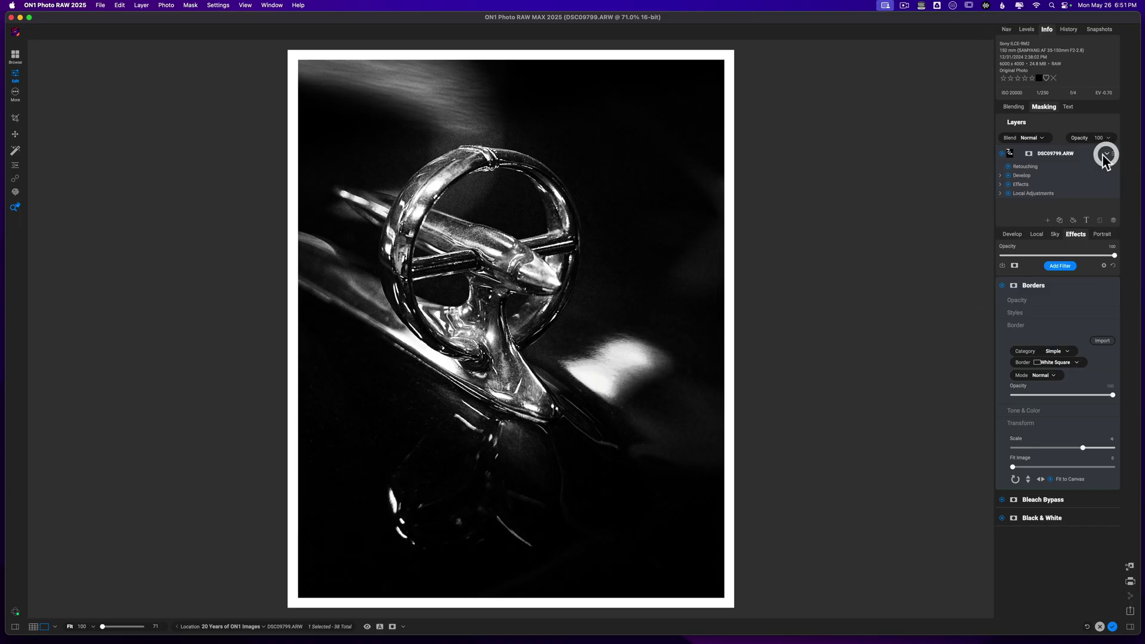
click(1007, 167)
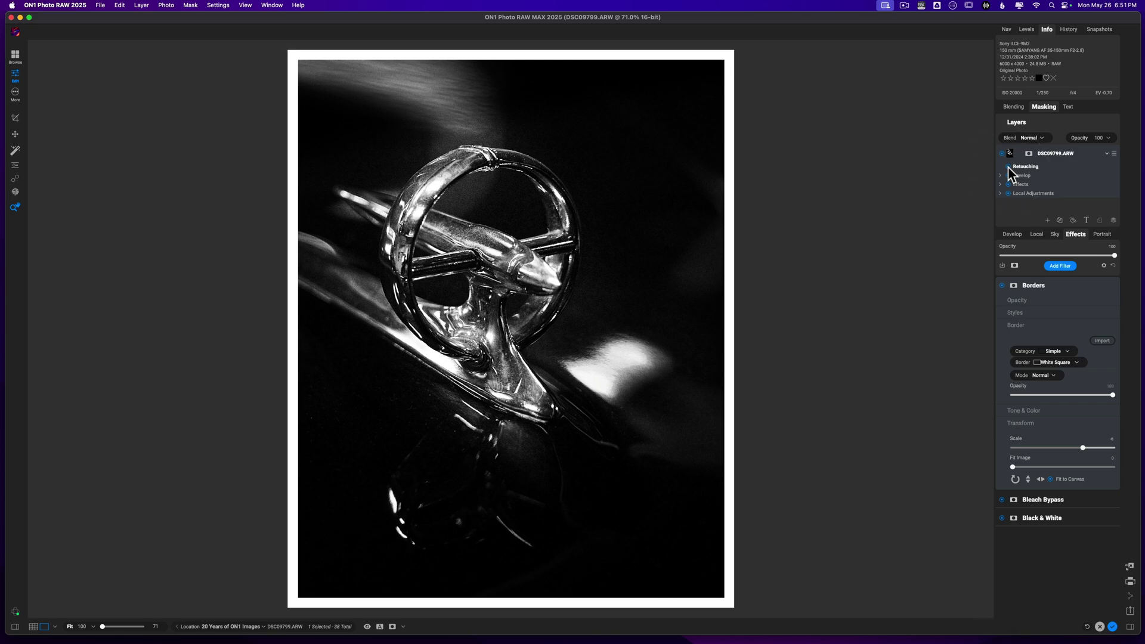
click(1008, 167)
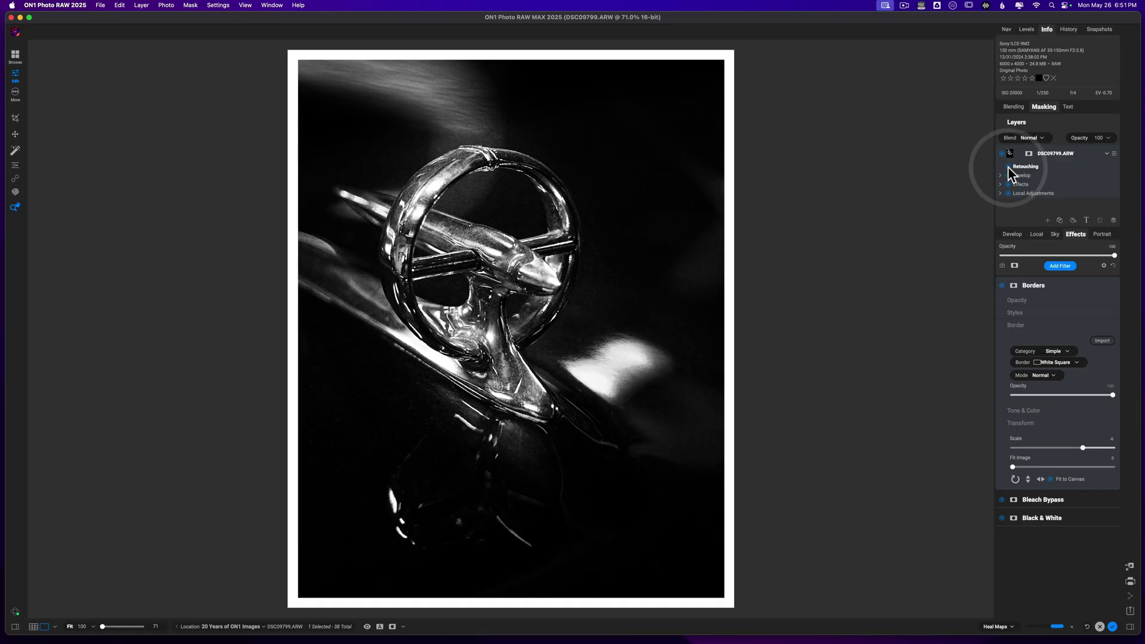